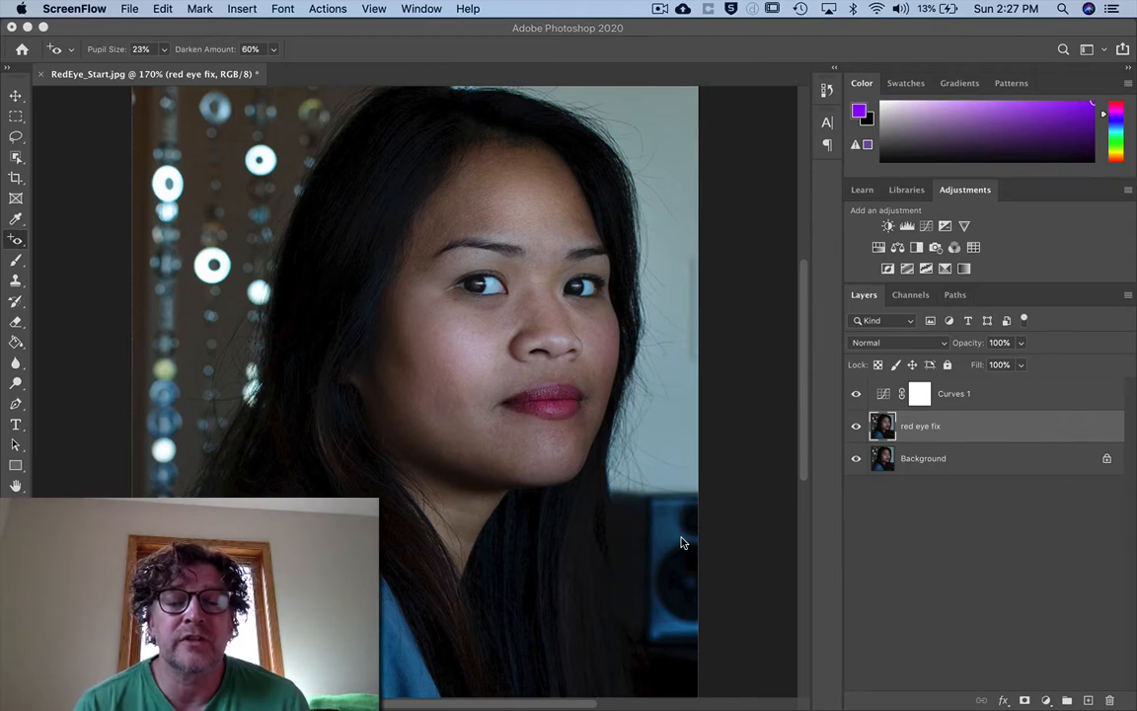
- Duplicate the red eye fix layer and rename the copy Liquify
{"action": "left_click", "coordinate": [962, 436]}
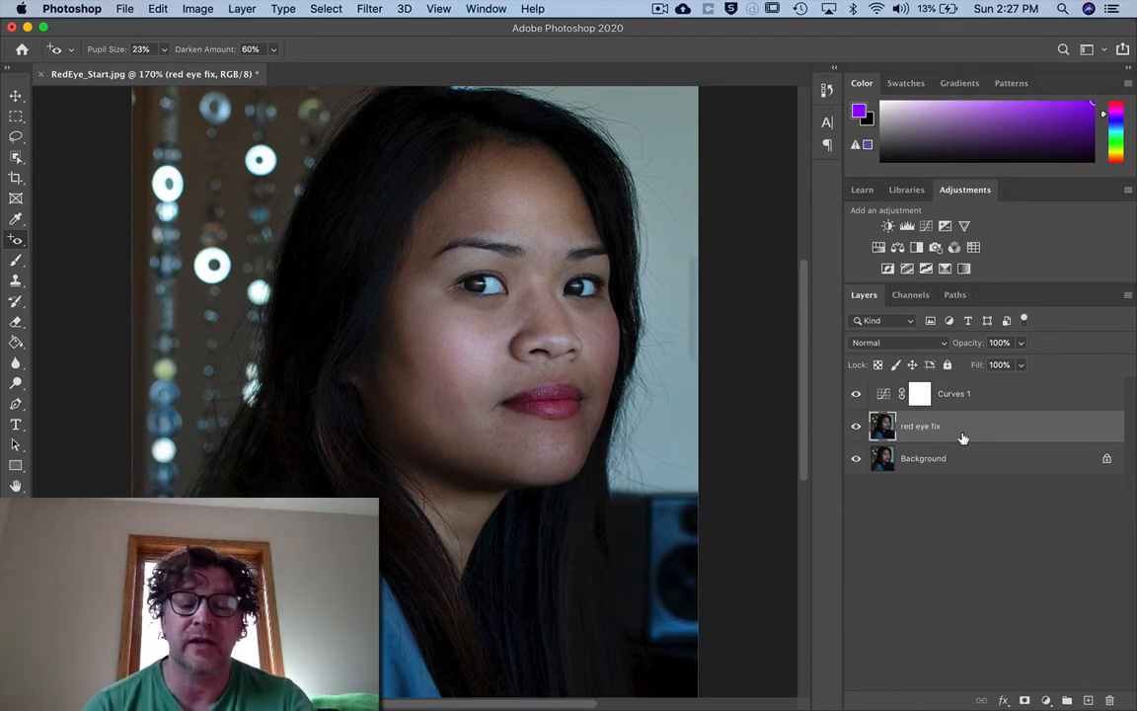
{"action": "key", "text": "super+j"}
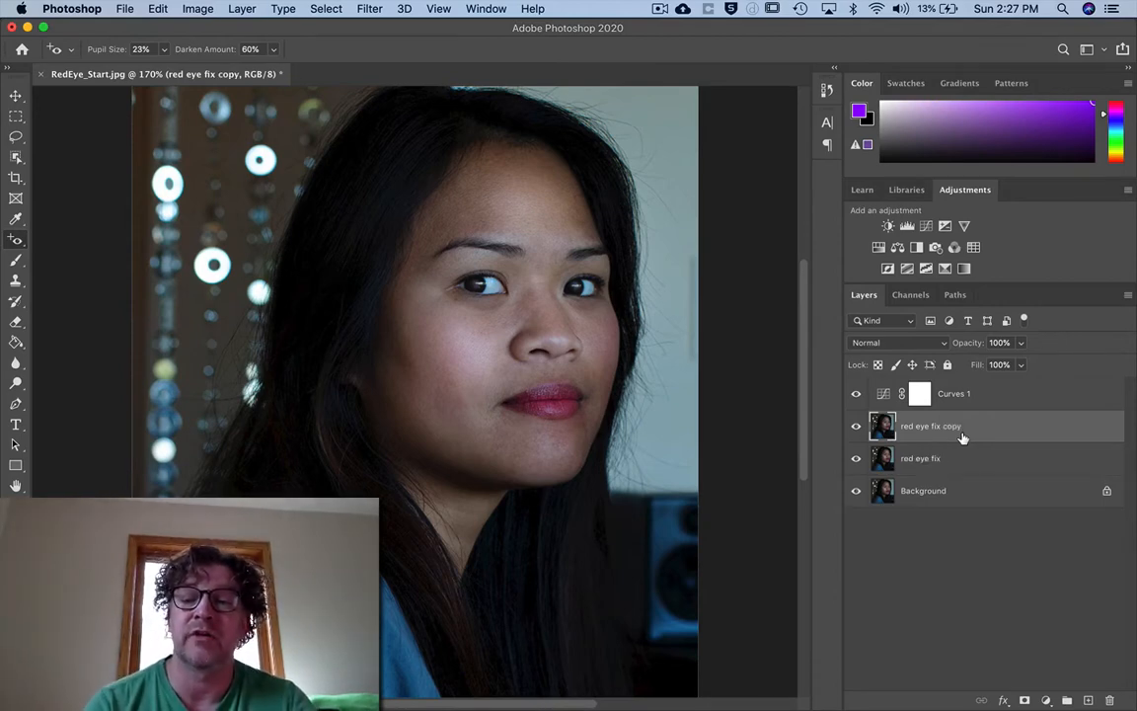
{"action": "double_click", "coordinate": [946, 429]}
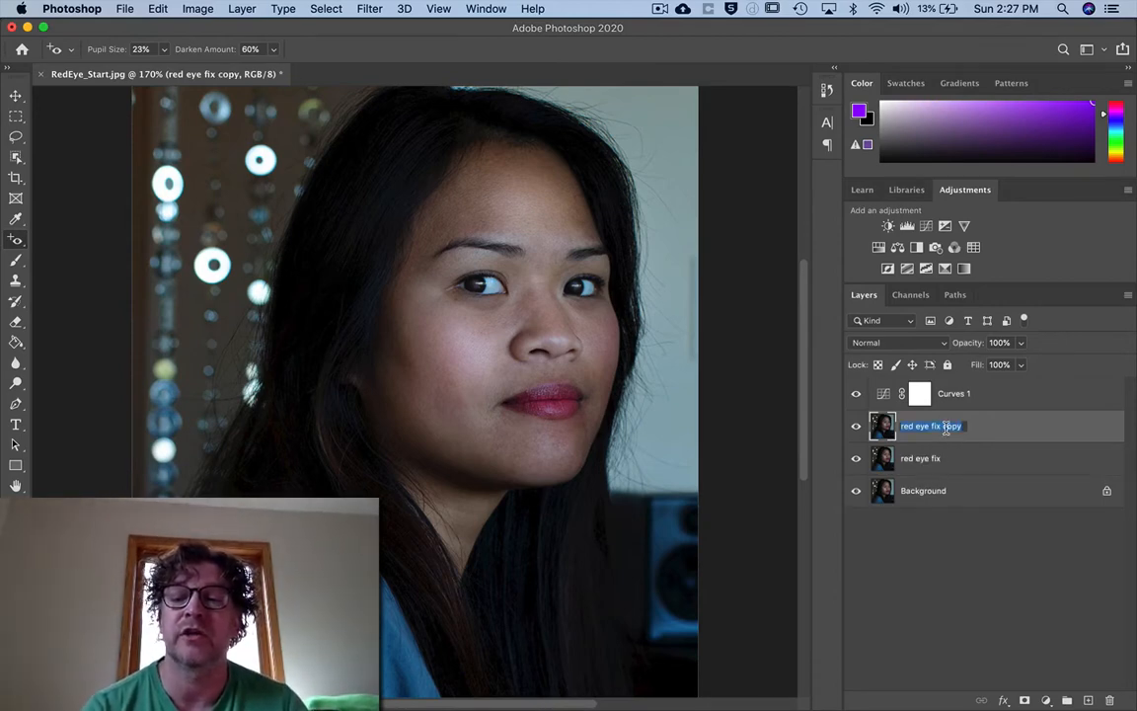
{"action": "type", "text": "Liq"}
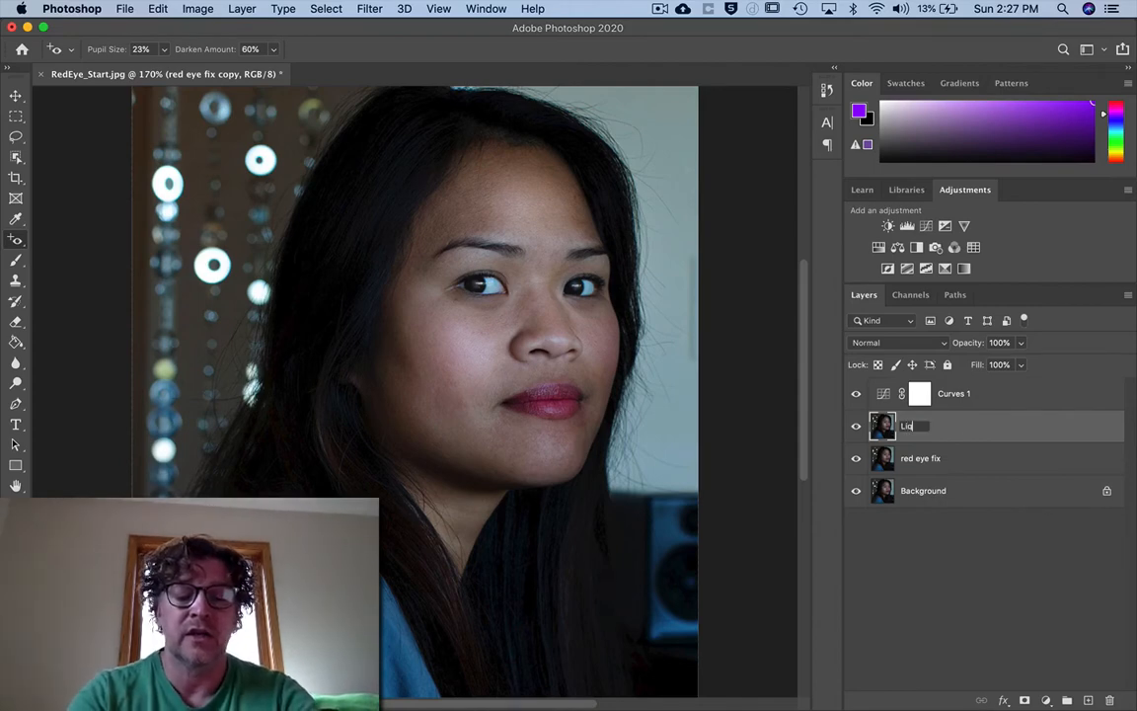
{"action": "type", "text": "uify"}
{"action": "key", "text": "Return"}
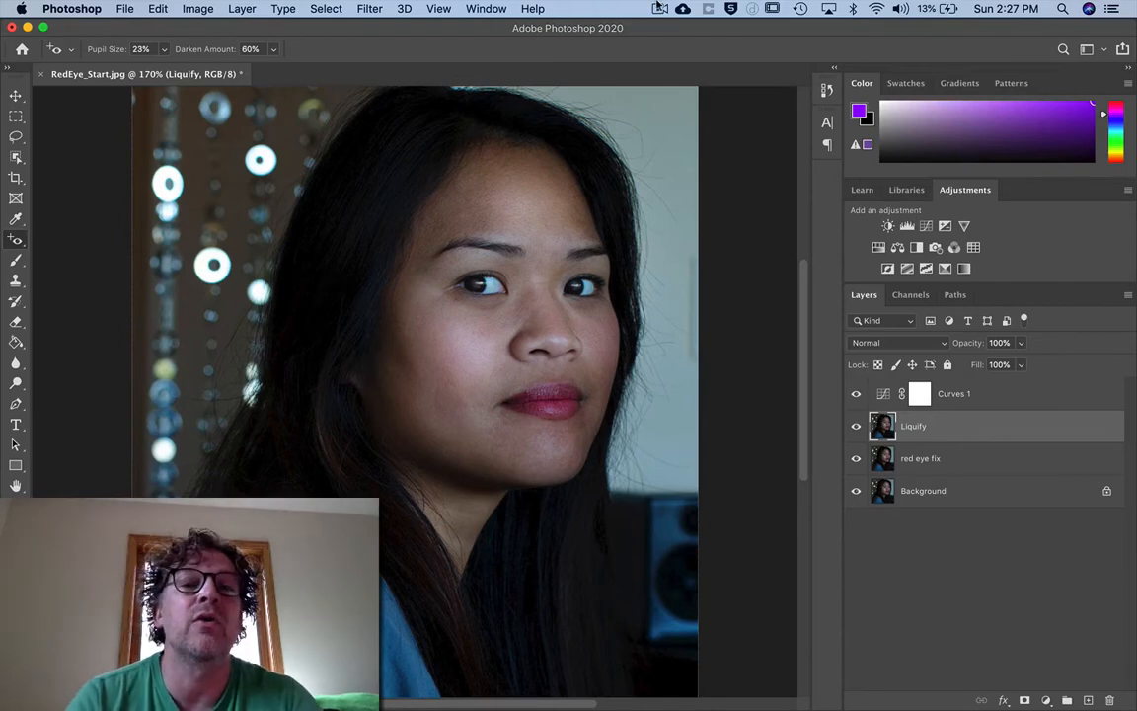
- Open the Liquify filter on the Liquify layer with the portrait enlarged for face editing
{"action": "left_click", "coordinate": [371, 9]}
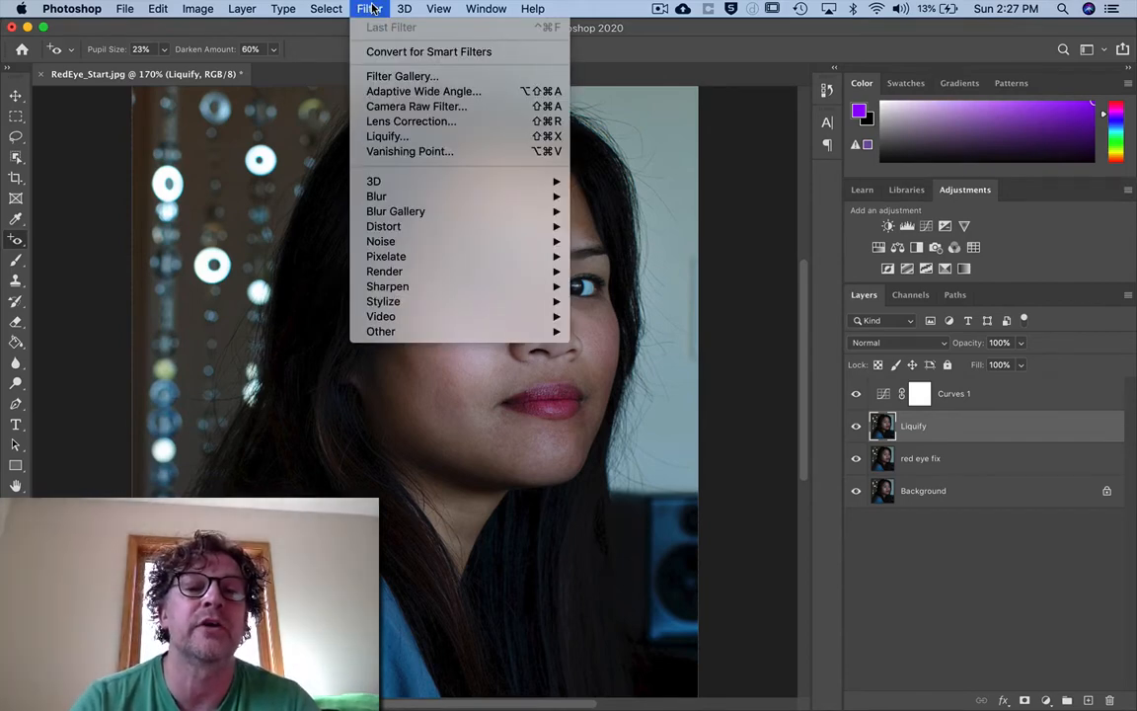
{"action": "left_click", "coordinate": [389, 138]}
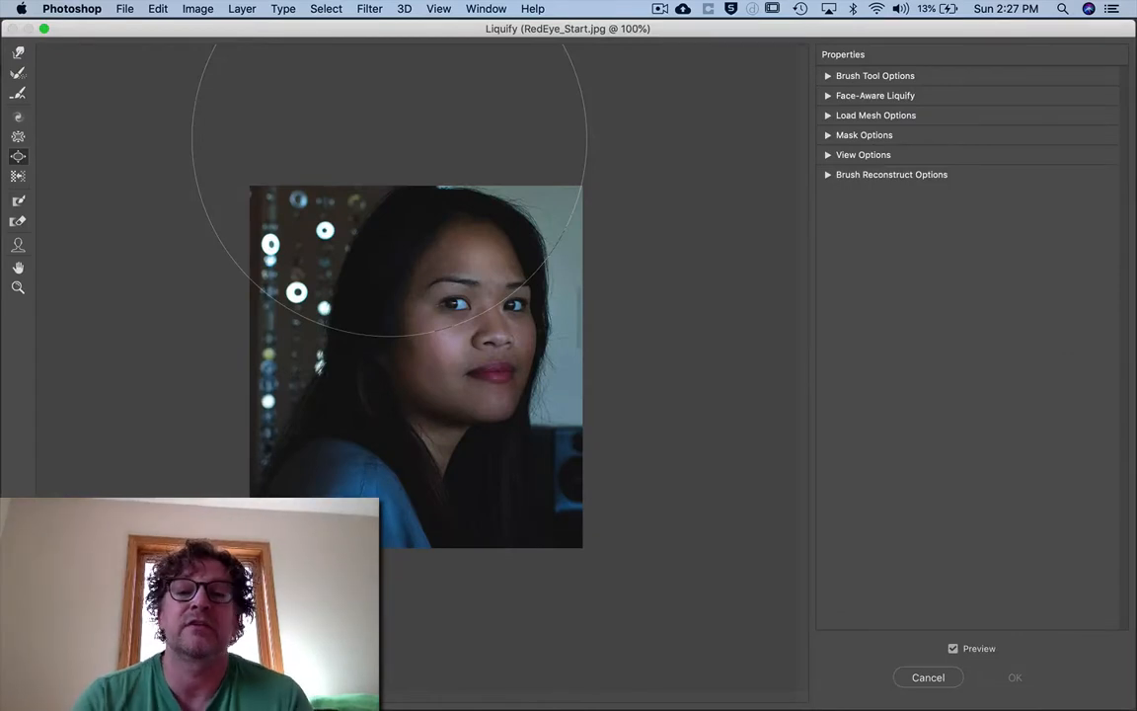
{"action": "left_click", "coordinate": [828, 76]}
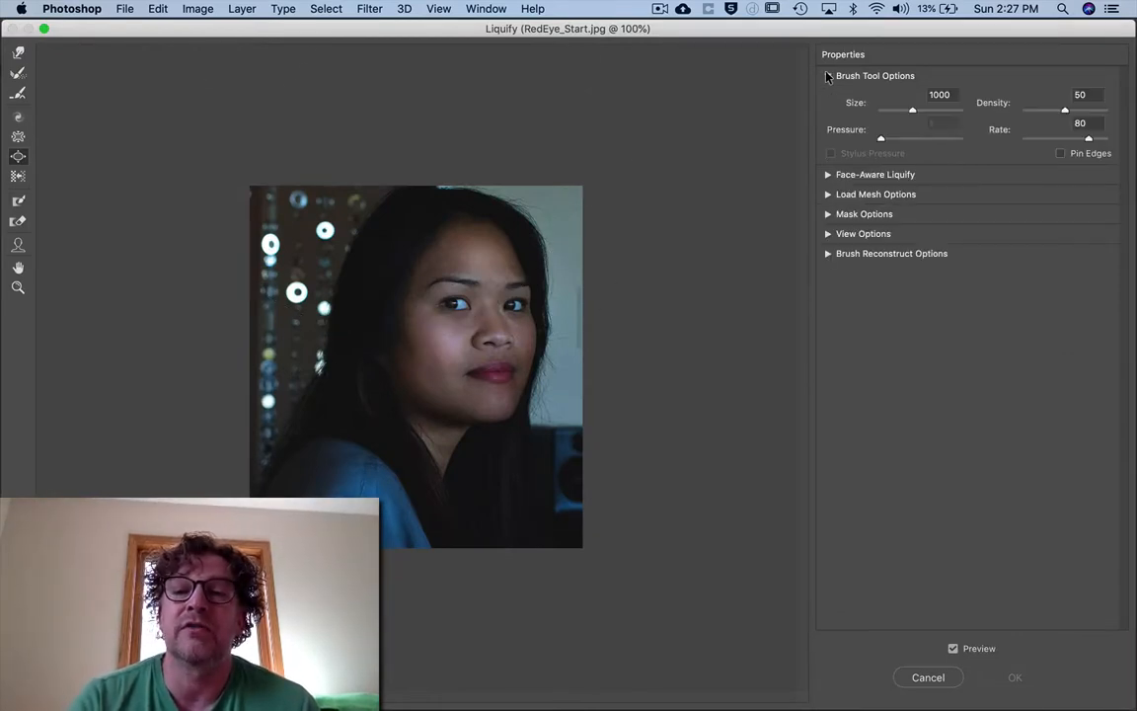
{"action": "left_click", "coordinate": [828, 76]}
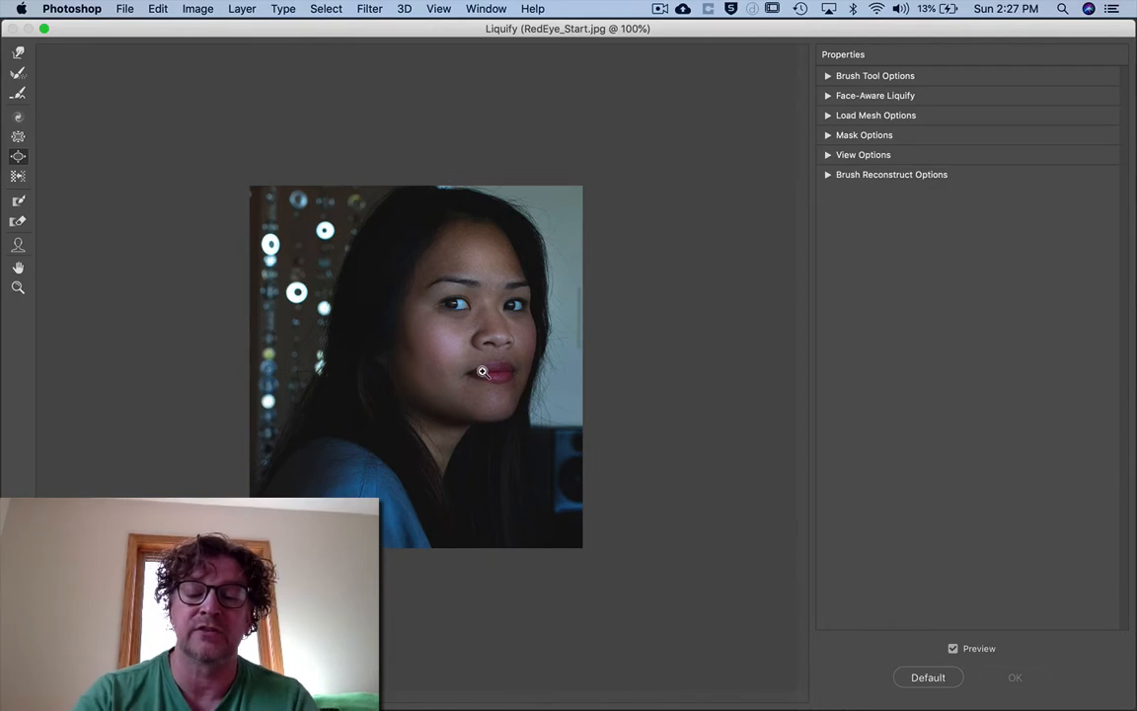
{"action": "scroll", "coordinate": [483, 372], "scroll_direction": "up", "scroll_amount": 3}
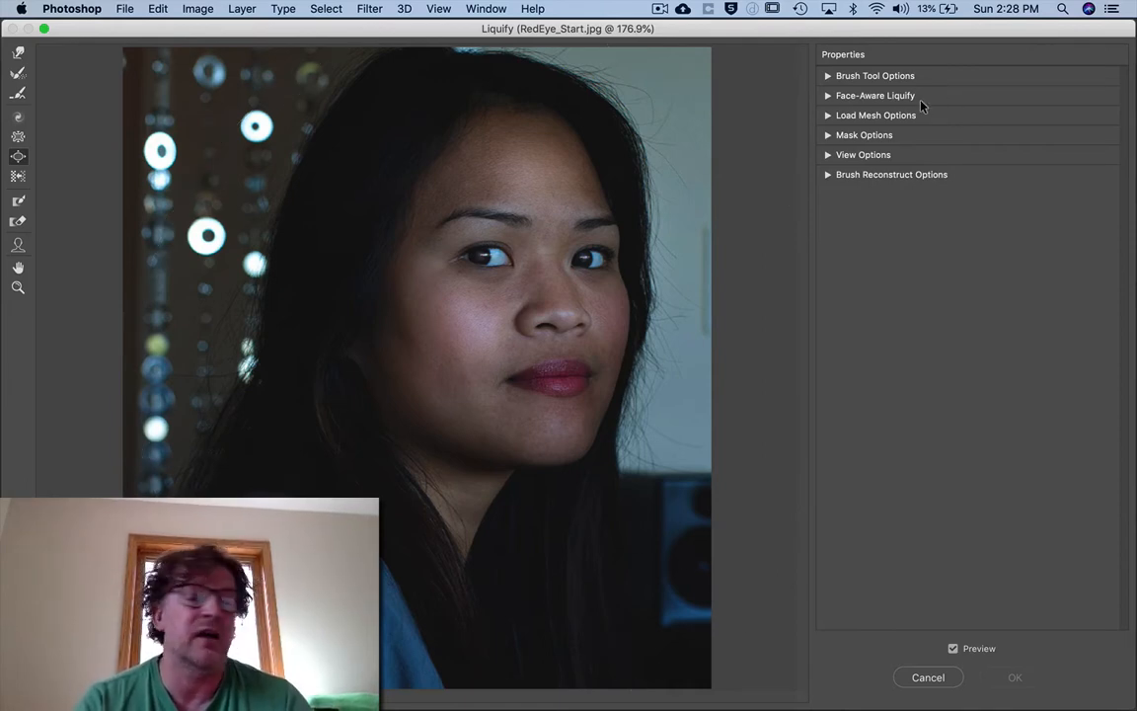
- Show the Face-Aware Liquify eye settings and collapse the Face Shape settings
{"action": "left_click", "coordinate": [828, 96]}
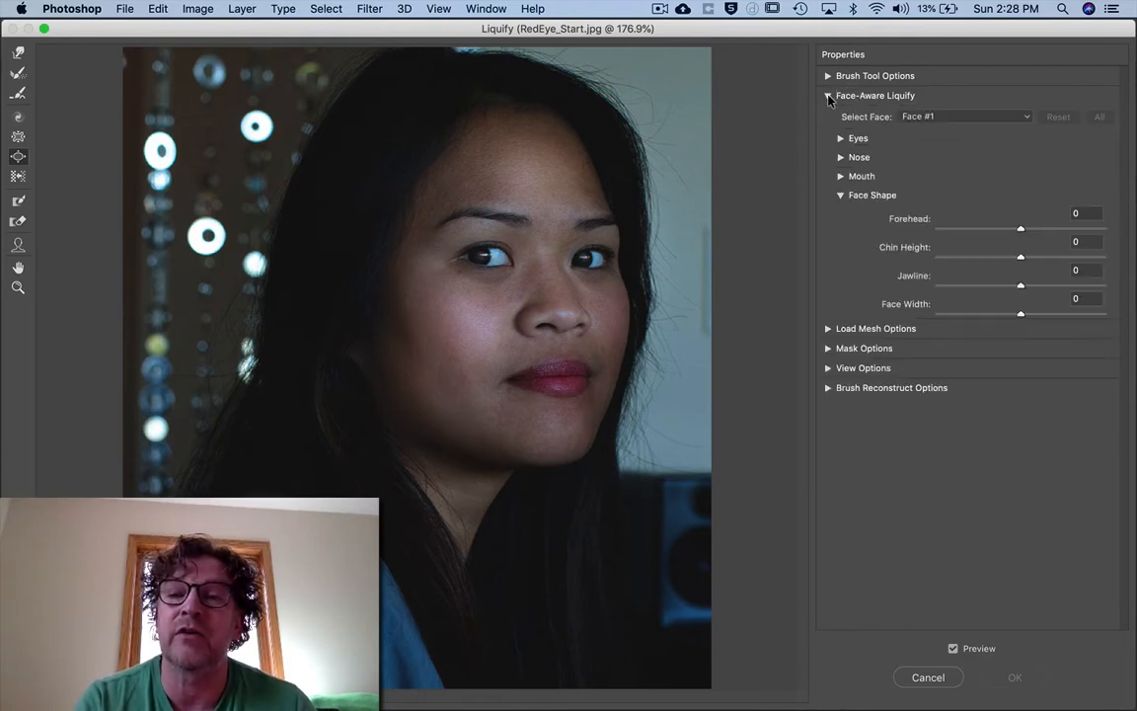
{"action": "left_click", "coordinate": [840, 139]}
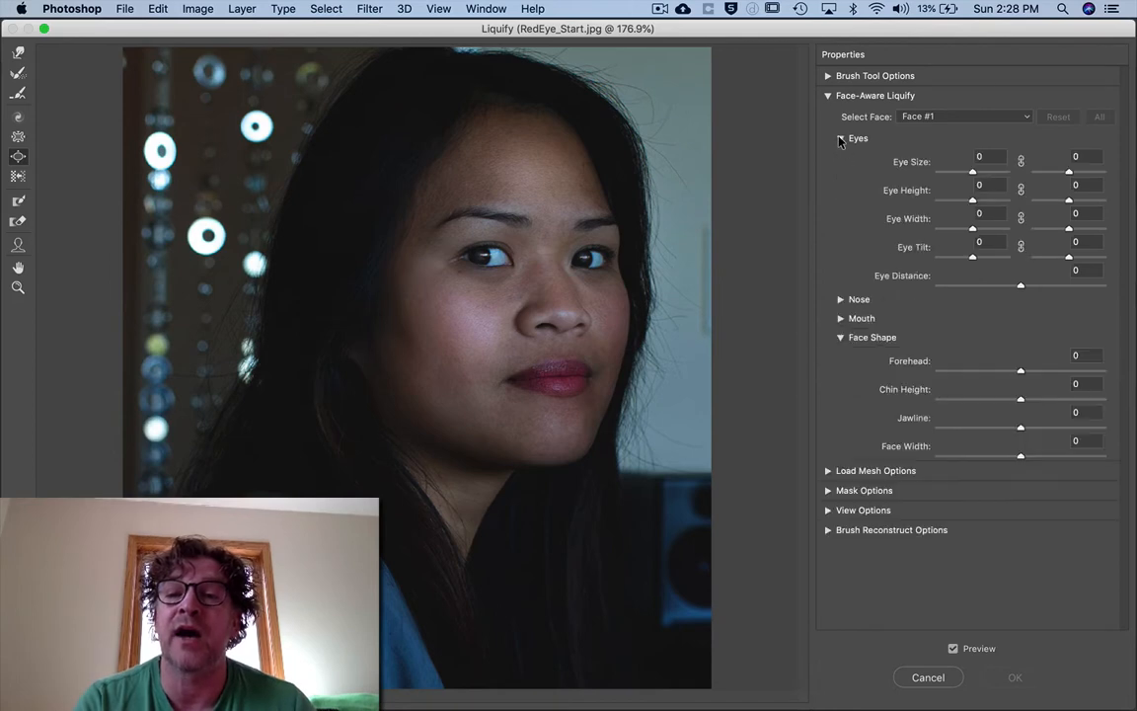
{"action": "left_click", "coordinate": [840, 338]}
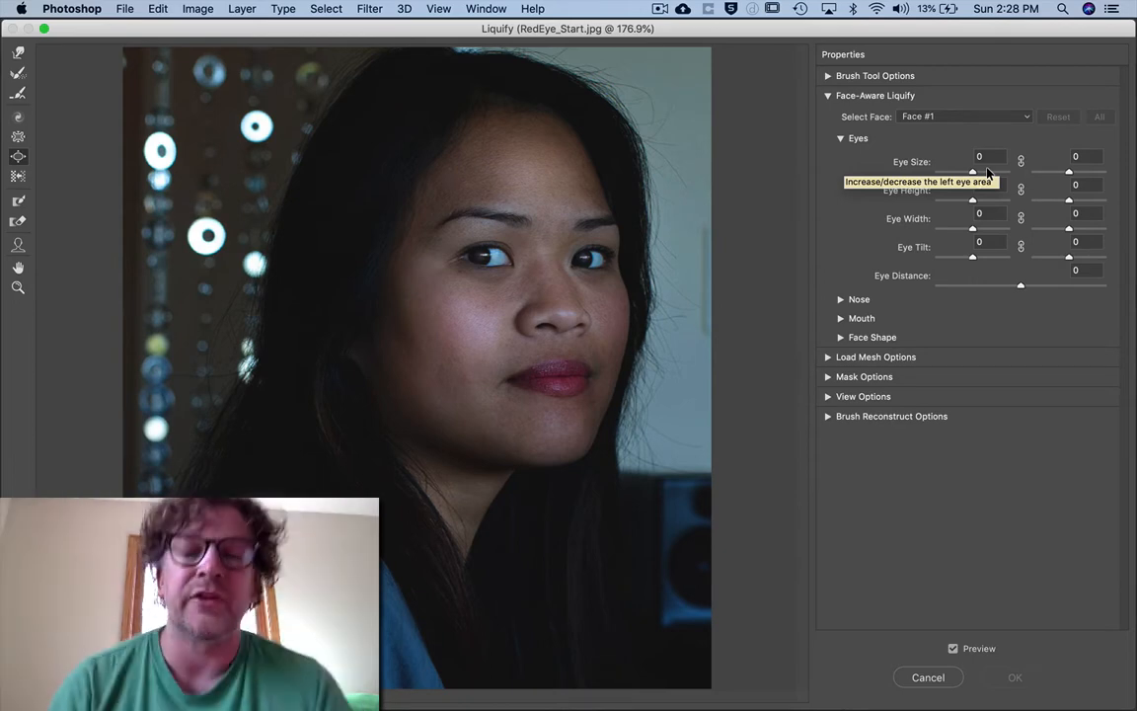
- Try a left eye size of 29 and a right eye size of -8 separately, undoing each change
{"action": "left_click_drag", "start_coordinate": [973, 175], "coordinate": [946, 190]}
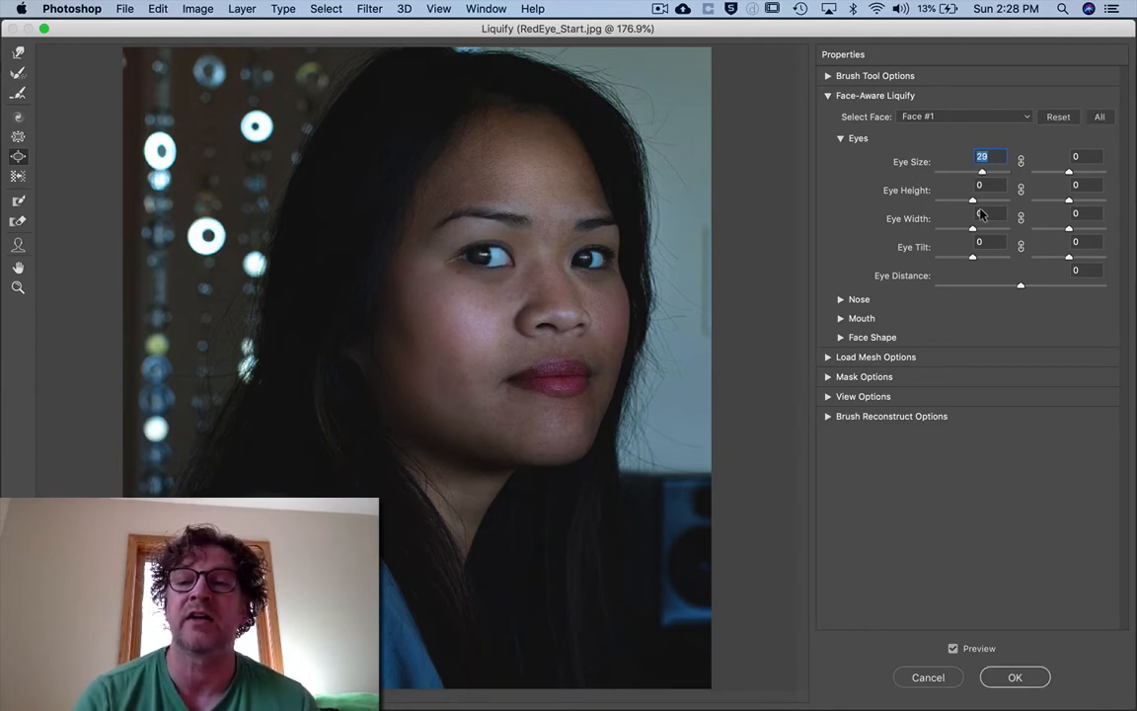
{"action": "key", "text": "super+z"}
{"action": "mouse_move", "coordinate": [1068, 174]}
{"action": "left_mouse_down"}
{"action": "mouse_move", "coordinate": [1123, 174]}
{"action": "mouse_move", "coordinate": [1065, 175]}
{"action": "left_mouse_up"}
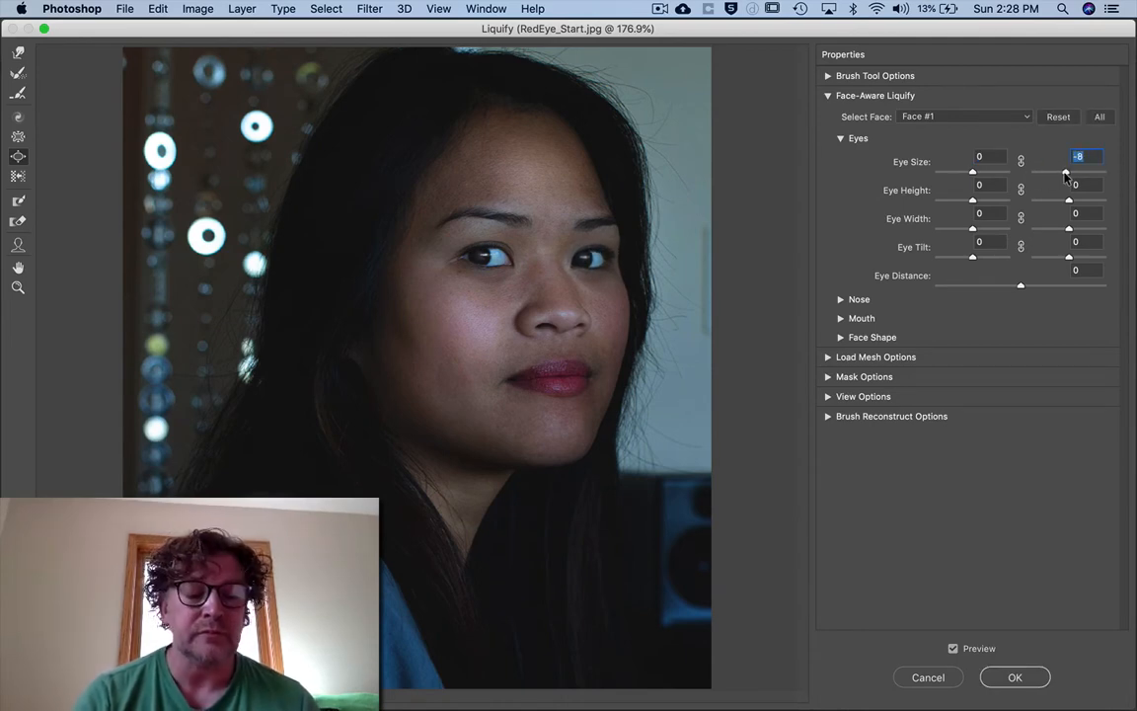
{"action": "key", "text": "super+z"}
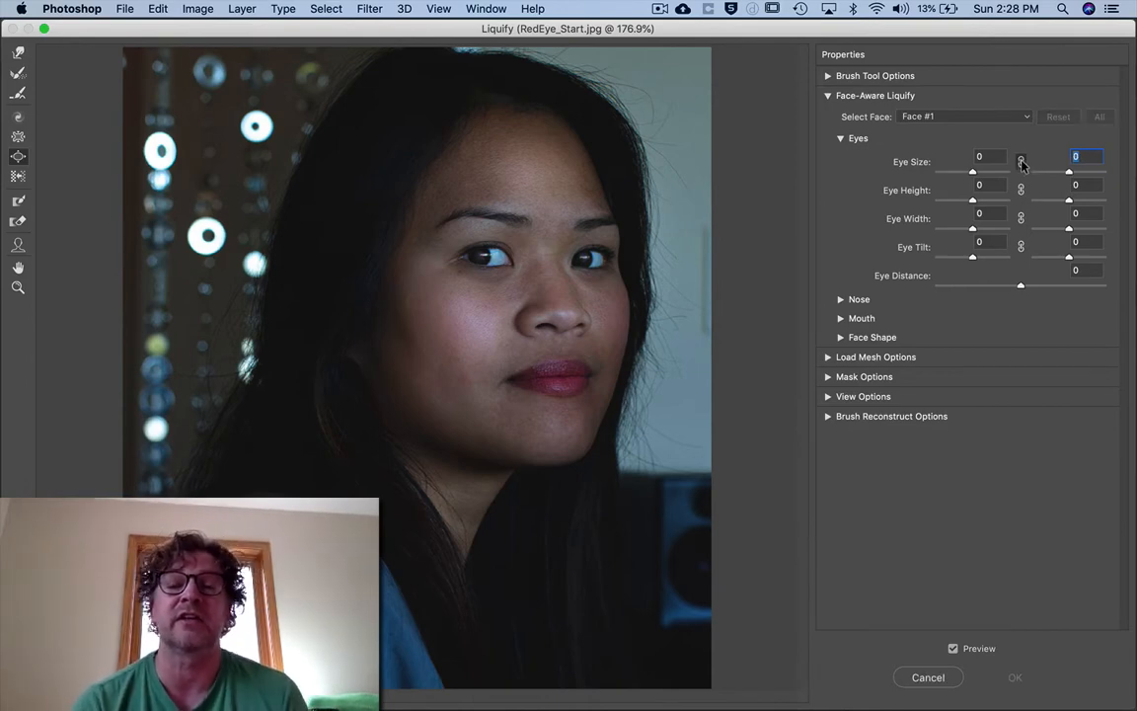
- Link the two eye sizes, set both to 32, and compare the edit with the original image
{"action": "left_click", "coordinate": [1022, 162]}
{"action": "left_click_drag", "start_coordinate": [973, 172], "coordinate": [983, 177]}
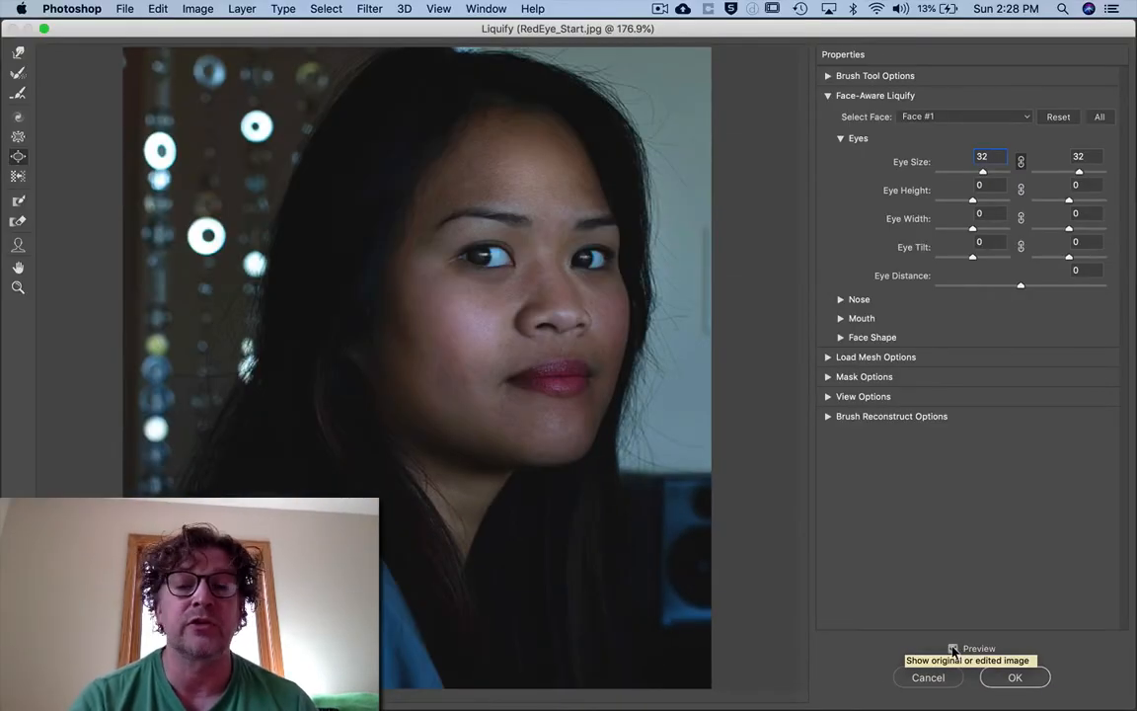
{"action": "left_click", "coordinate": [954, 650]}
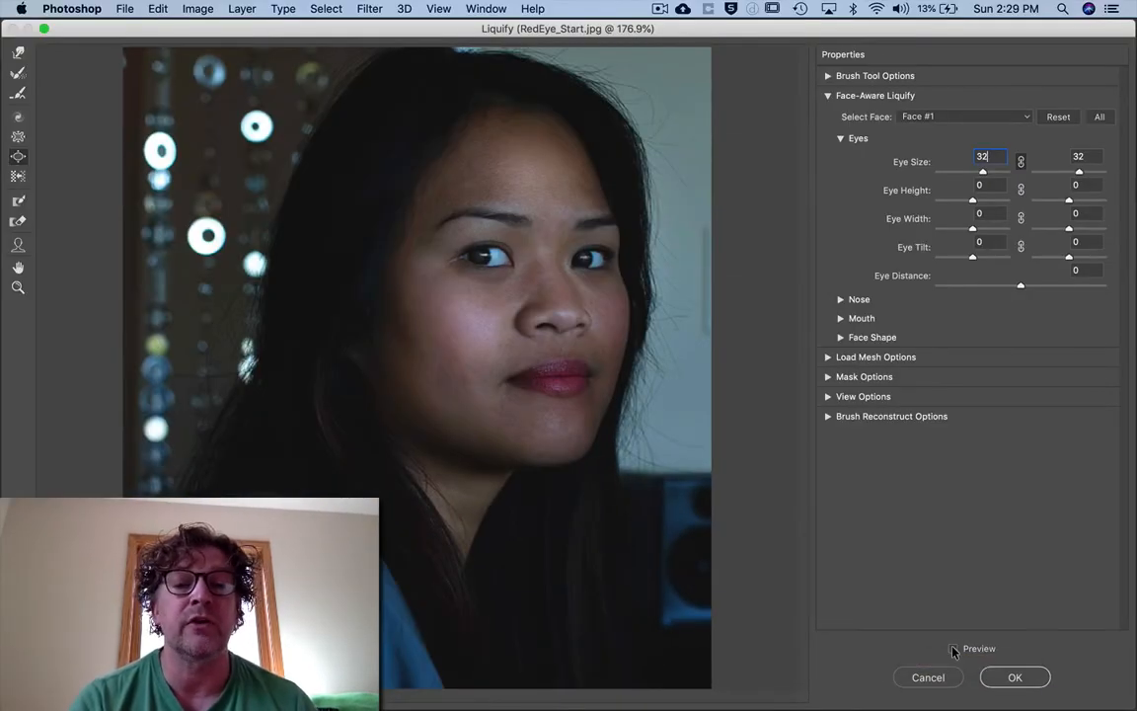
{"action": "left_click", "coordinate": [954, 650]}
{"action": "left_click", "coordinate": [954, 650]}
{"action": "left_click", "coordinate": [954, 650]}
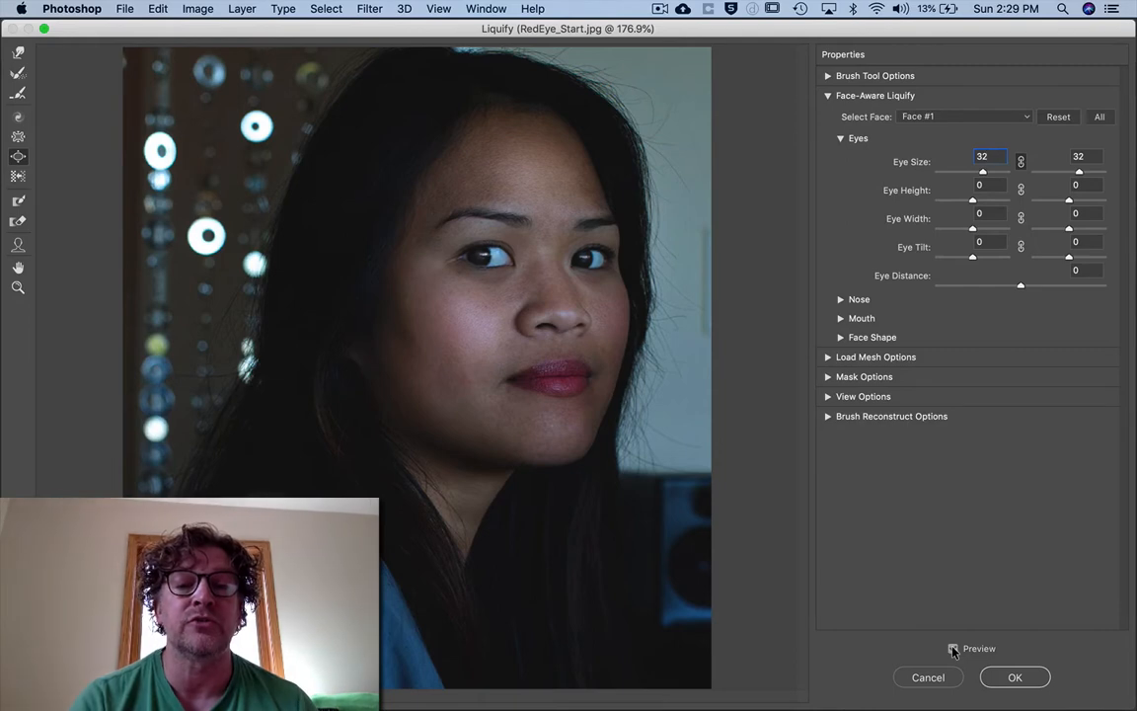
{"action": "left_click", "coordinate": [954, 650]}
{"action": "left_click", "coordinate": [954, 650]}
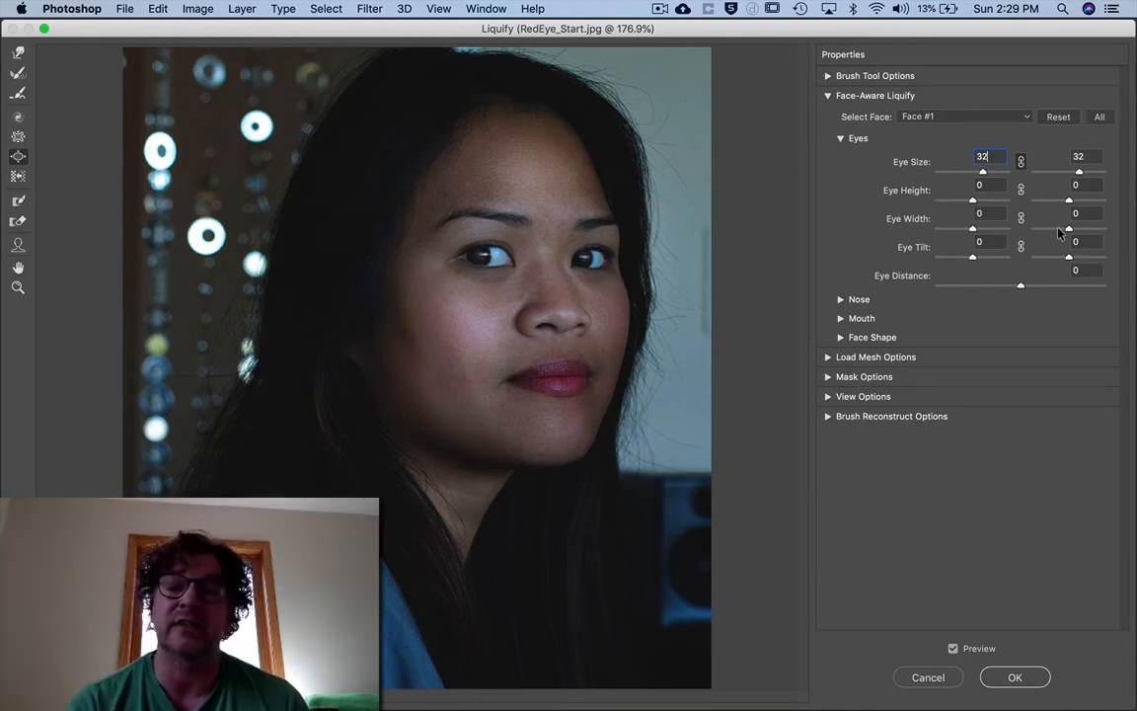
- Try a linked eye height of 100, settle on 10 for both eyes, and compare with the original image
{"action": "left_click_drag", "start_coordinate": [972, 201], "coordinate": [1047, 205]}
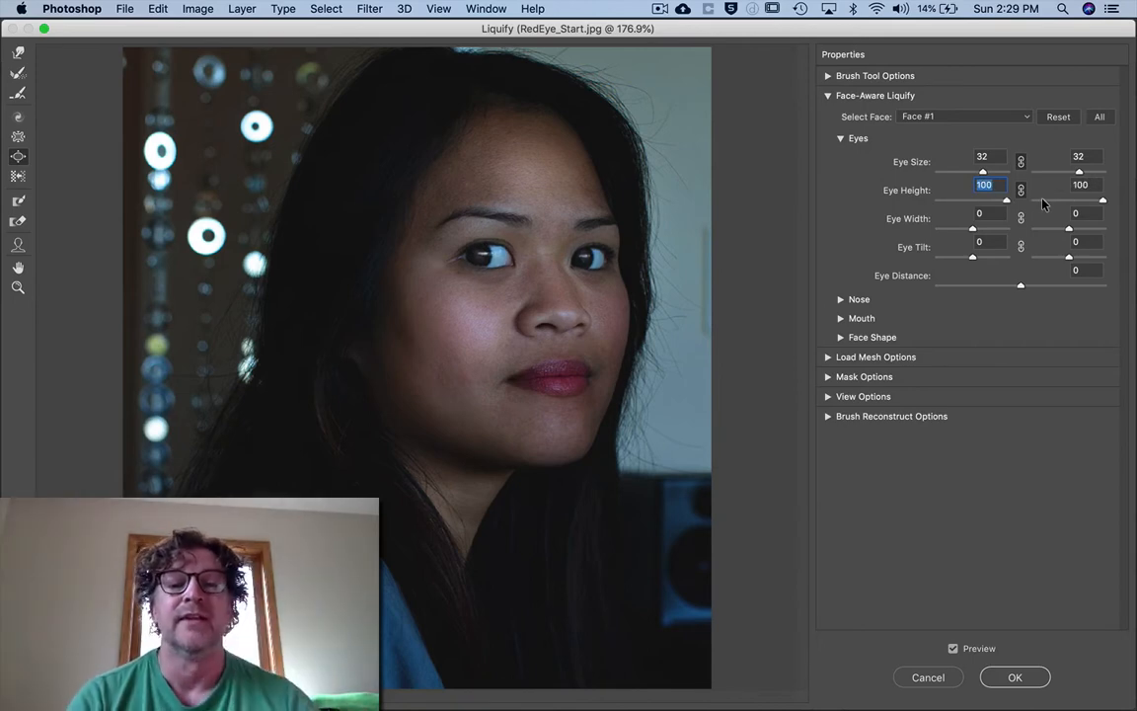
{"action": "left_click_drag", "start_coordinate": [1043, 204], "coordinate": [978, 205]}
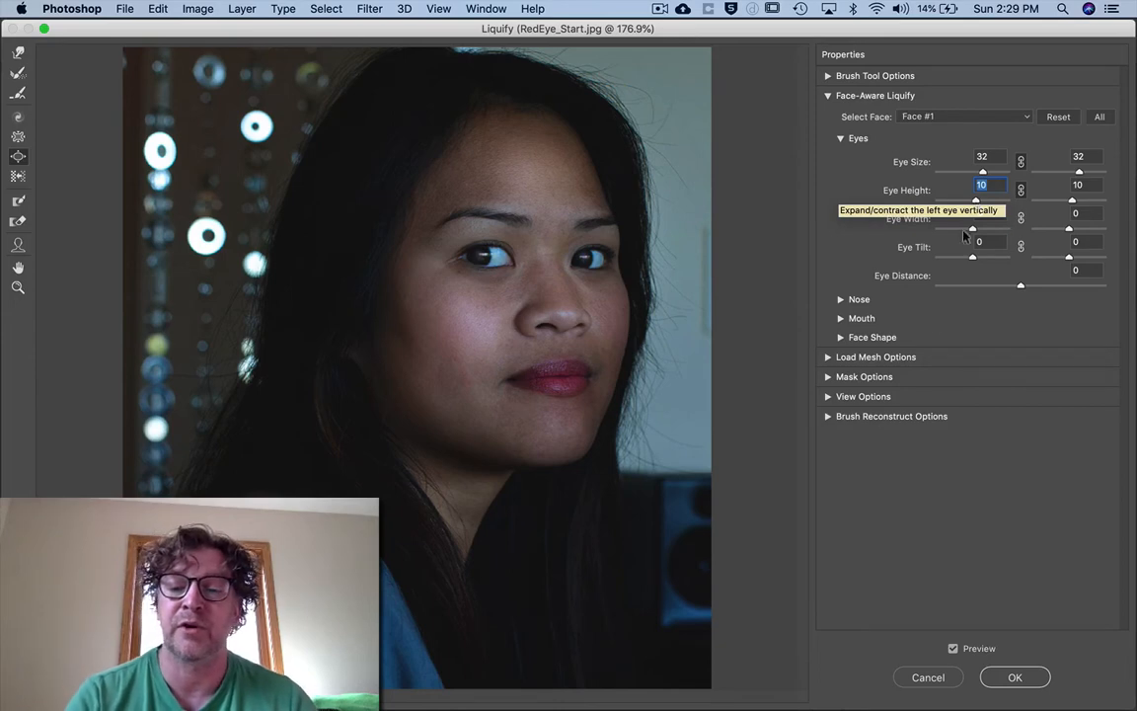
{"action": "left_click", "coordinate": [952, 649]}
{"action": "left_click", "coordinate": [953, 649]}
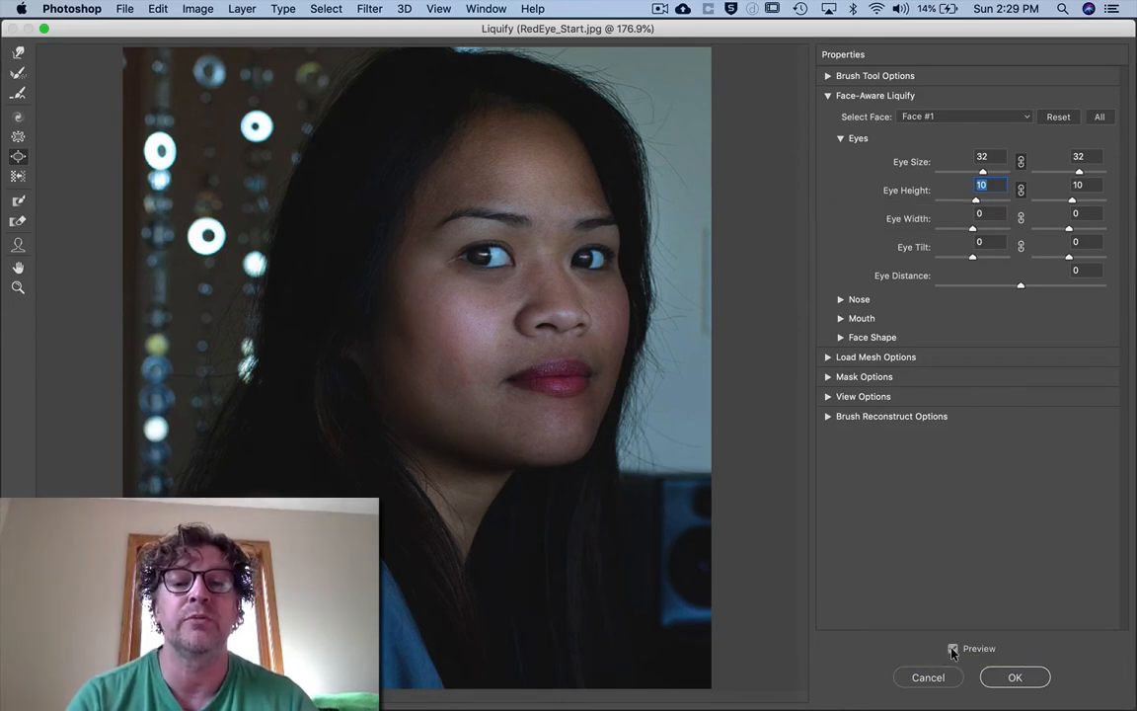
{"action": "left_click", "coordinate": [953, 649]}
{"action": "left_click", "coordinate": [953, 649]}
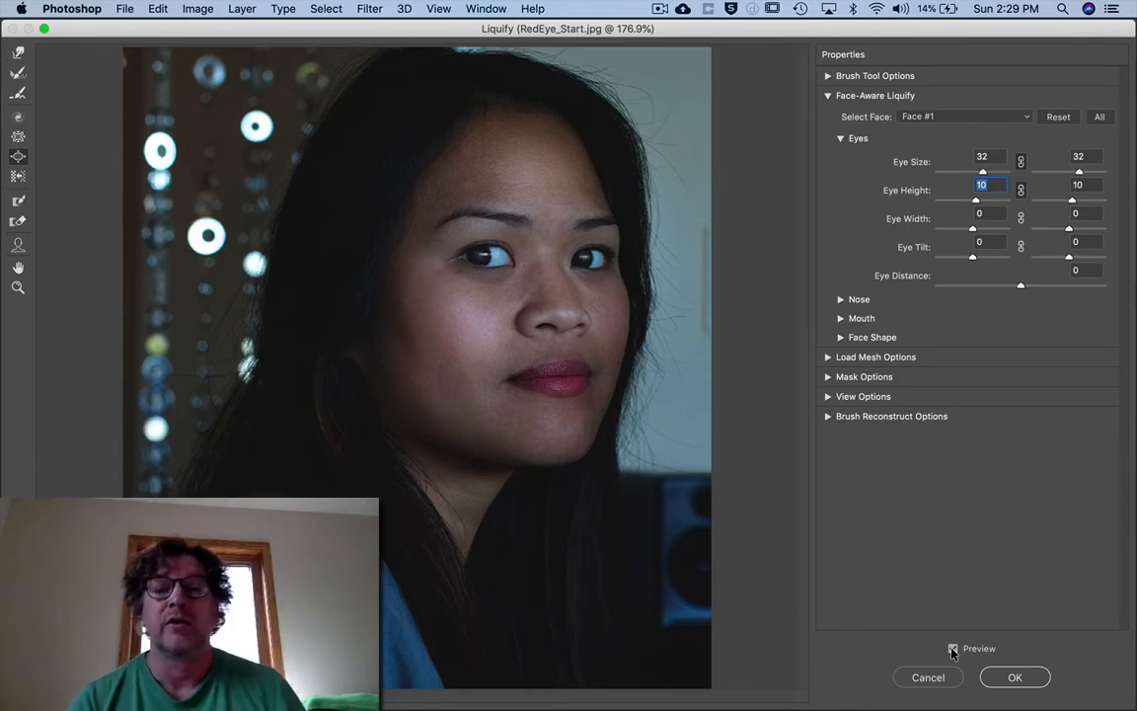
- Test positive and negative Smile values for the mouth, settle on 5, and compare with the original image
{"action": "left_click", "coordinate": [840, 139]}
{"action": "left_click", "coordinate": [841, 177]}
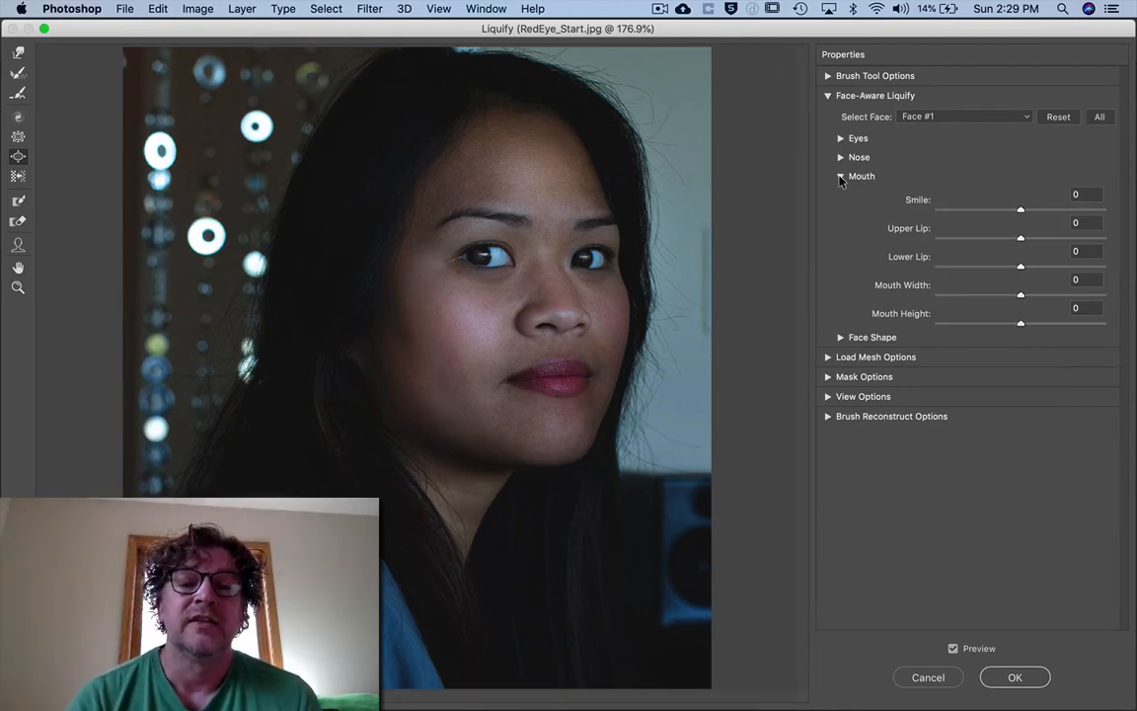
{"action": "left_click_drag", "start_coordinate": [1021, 209], "coordinate": [1115, 213]}
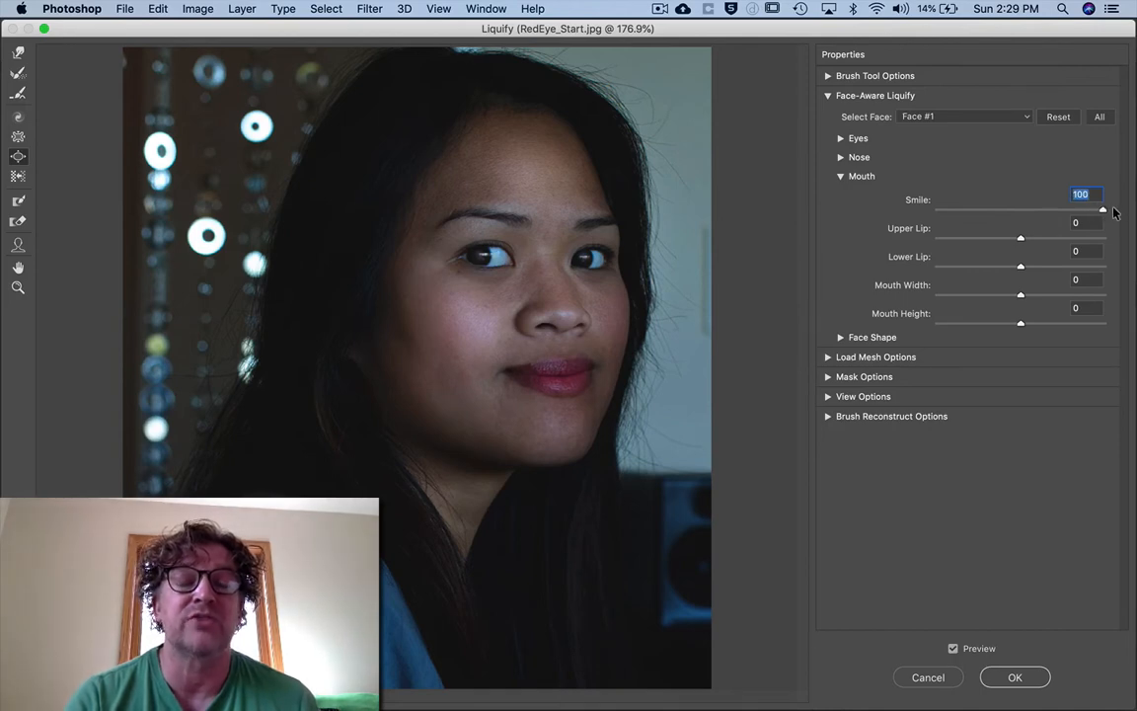
{"action": "left_click_drag", "start_coordinate": [1102, 211], "coordinate": [1003, 227]}
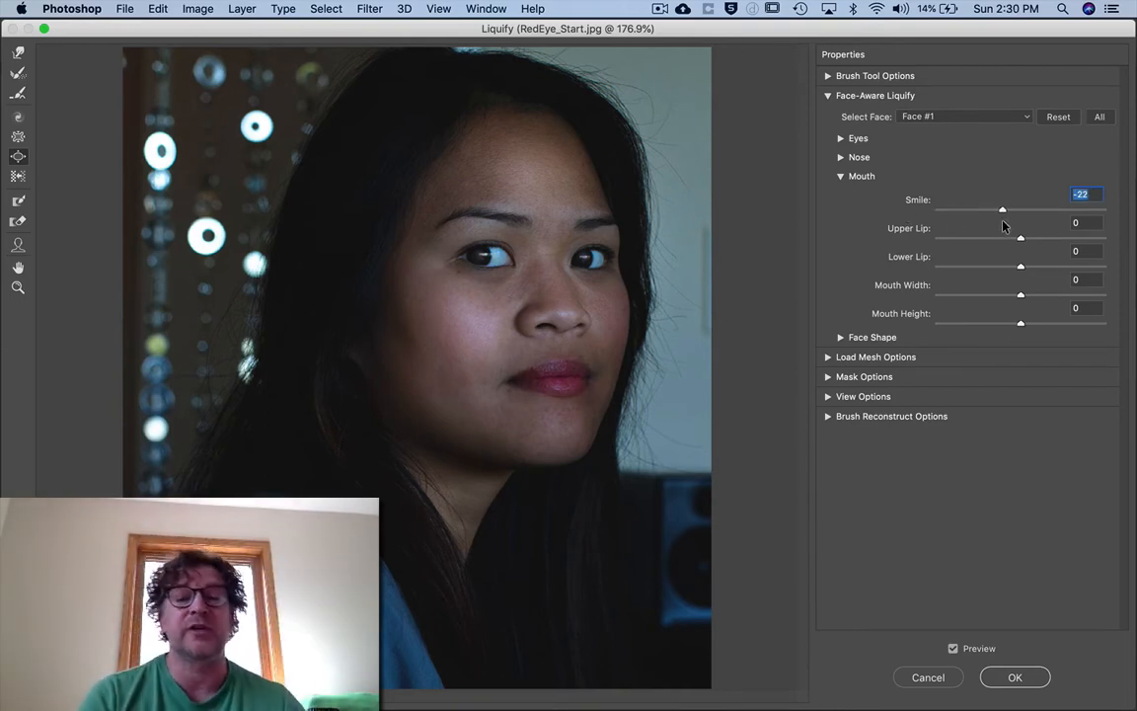
{"action": "left_click_drag", "start_coordinate": [1003, 226], "coordinate": [1007, 217]}
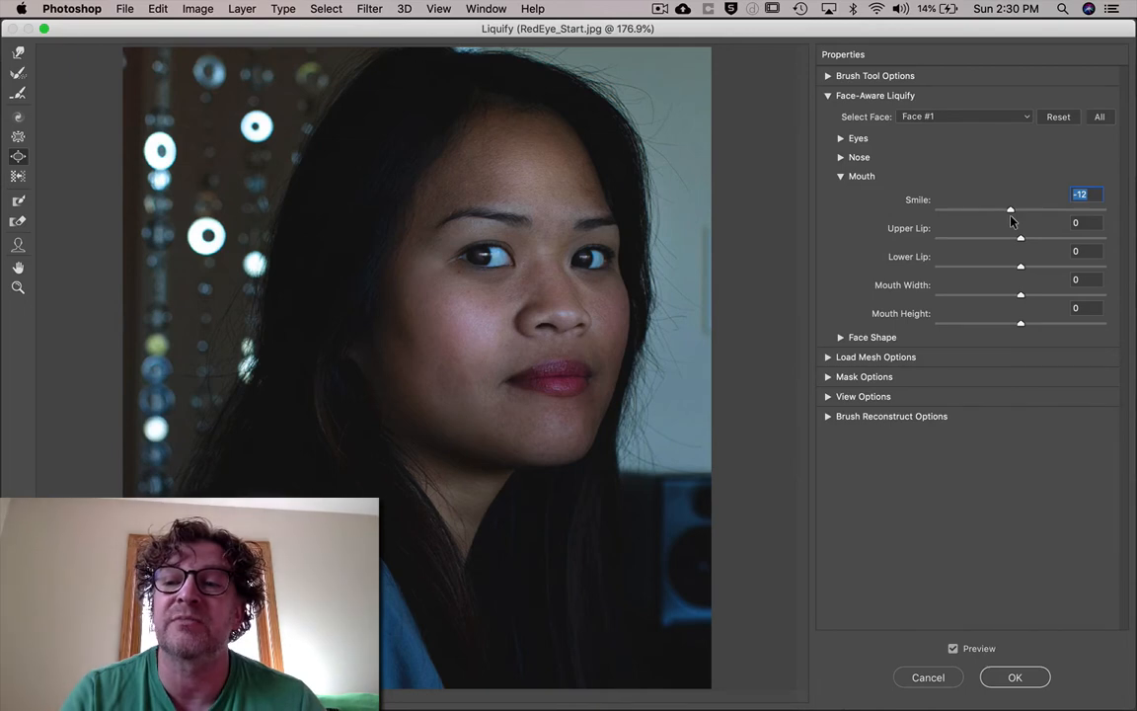
{"action": "type", "text": "0"}
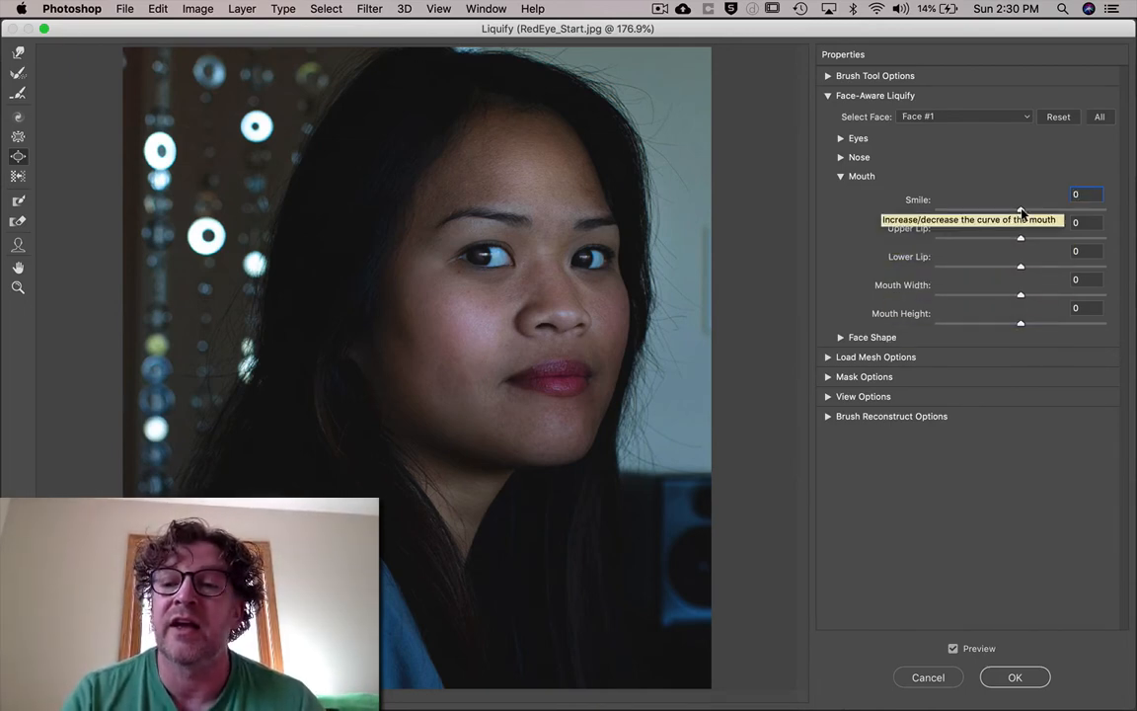
{"action": "left_click_drag", "start_coordinate": [1022, 213], "coordinate": [1025, 213]}
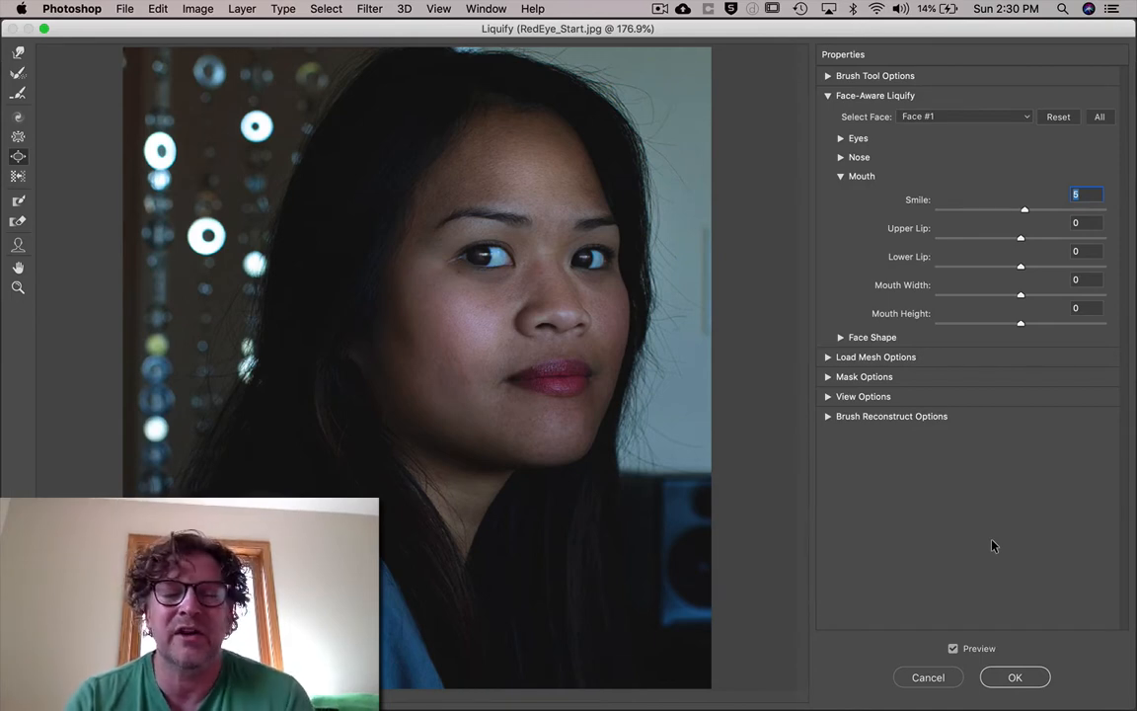
{"action": "left_click", "coordinate": [954, 650]}
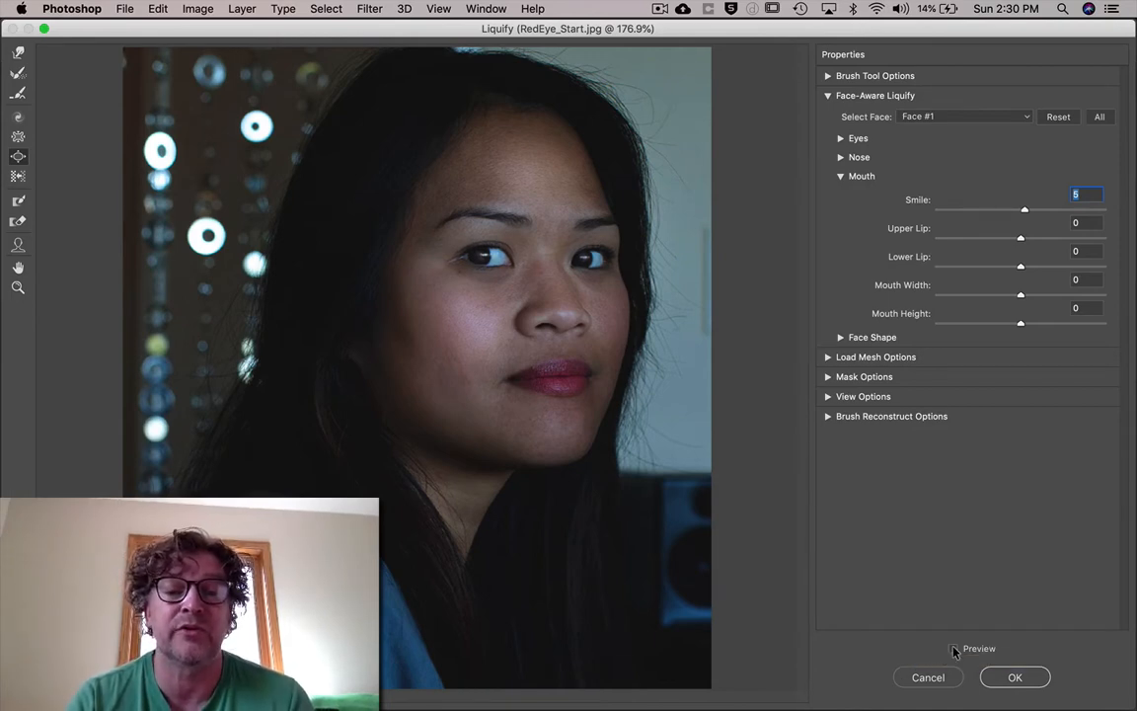
{"action": "left_click", "coordinate": [954, 649]}
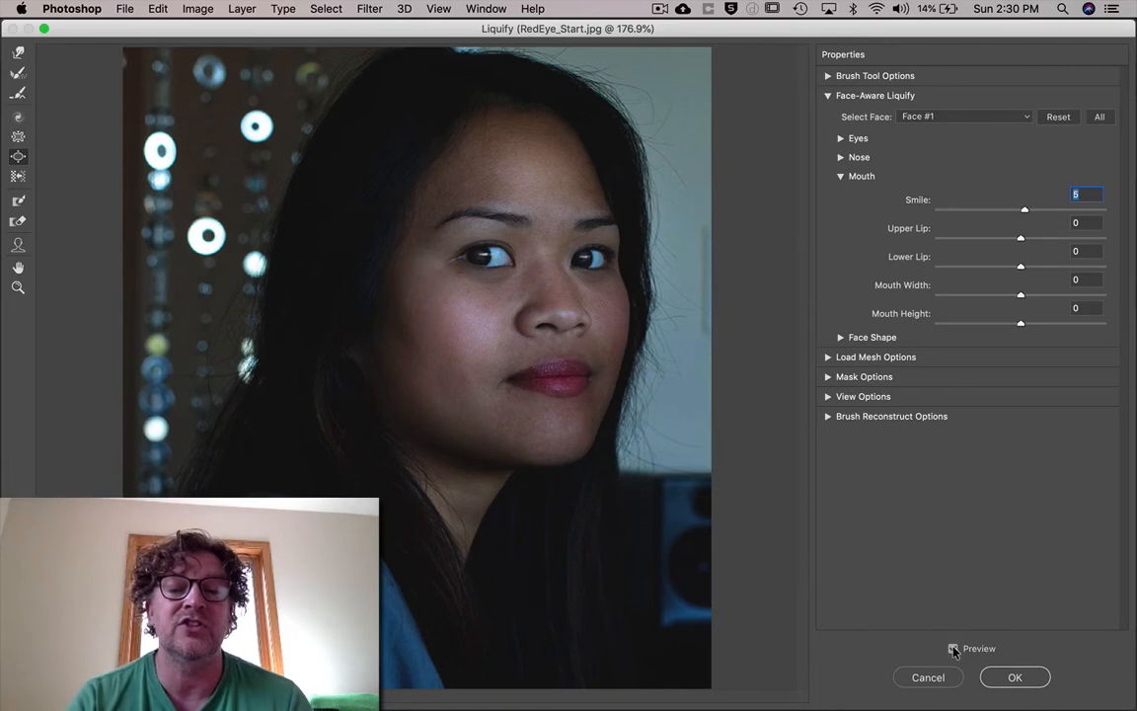
{"action": "left_click", "coordinate": [954, 649]}
{"action": "left_click", "coordinate": [954, 650]}
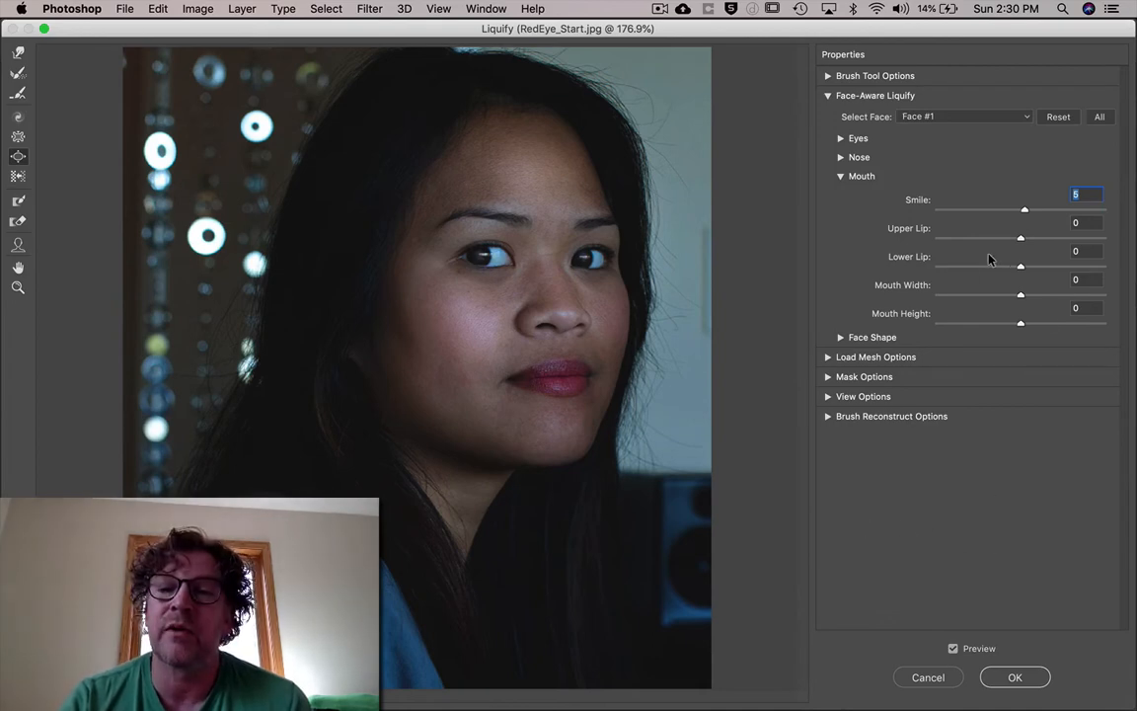
- Set the mouth width to 9 and collapse the mouth settings
{"action": "mouse_move", "coordinate": [1021, 296]}
{"action": "left_mouse_down"}
{"action": "mouse_move", "coordinate": [1104, 294]}
{"action": "mouse_move", "coordinate": [934, 296]}
{"action": "mouse_move", "coordinate": [1029, 310]}
{"action": "left_mouse_up"}
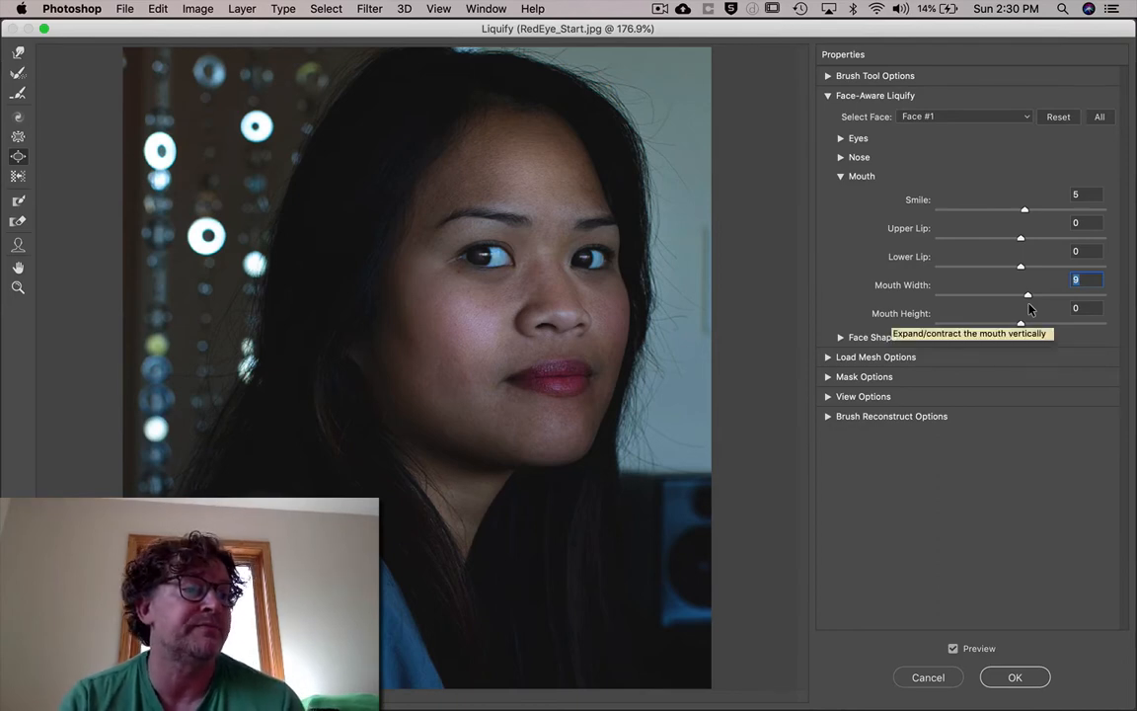
{"action": "left_click", "coordinate": [841, 177]}
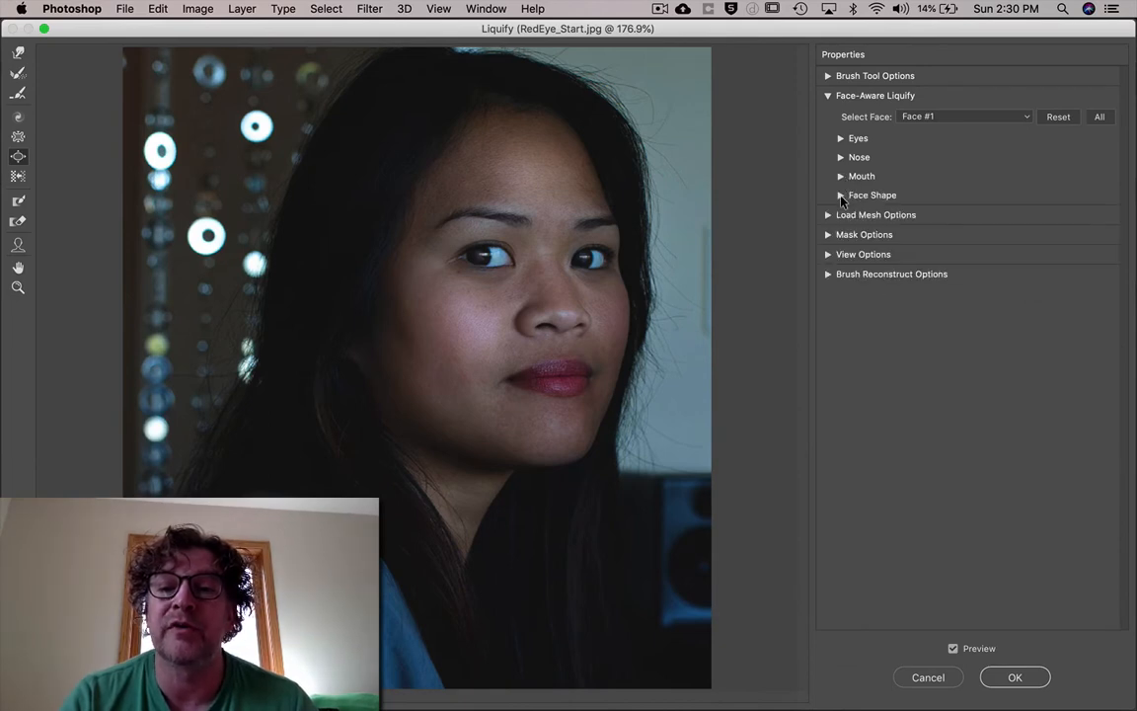
- Test the face shape's Jawline at 100 and -100, and settle on 40
{"action": "left_click", "coordinate": [841, 196]}
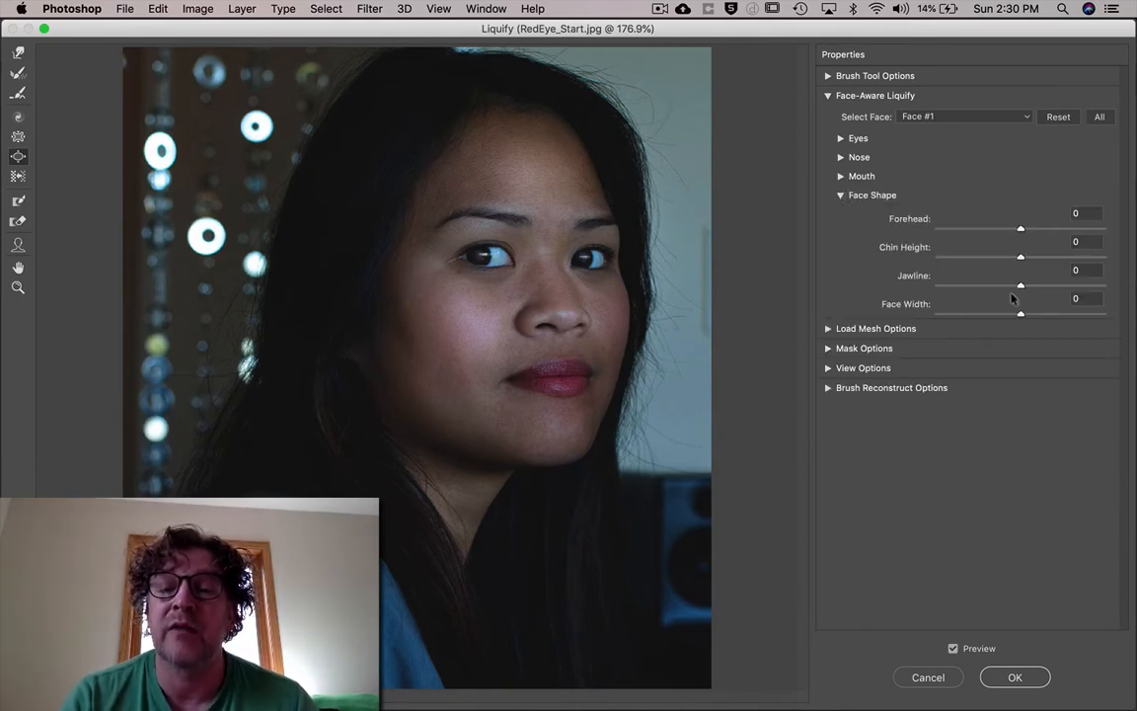
{"action": "left_click_drag", "start_coordinate": [918, 275], "coordinate": [1129, 314]}
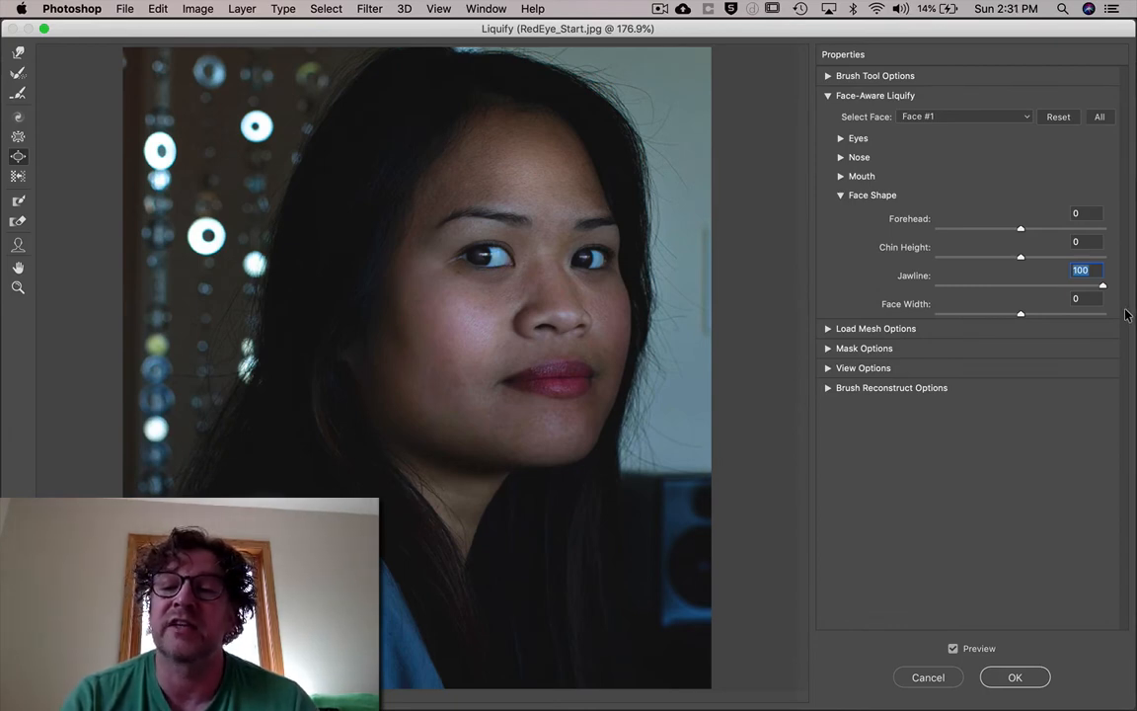
{"action": "left_click_drag", "start_coordinate": [1110, 292], "coordinate": [870, 289]}
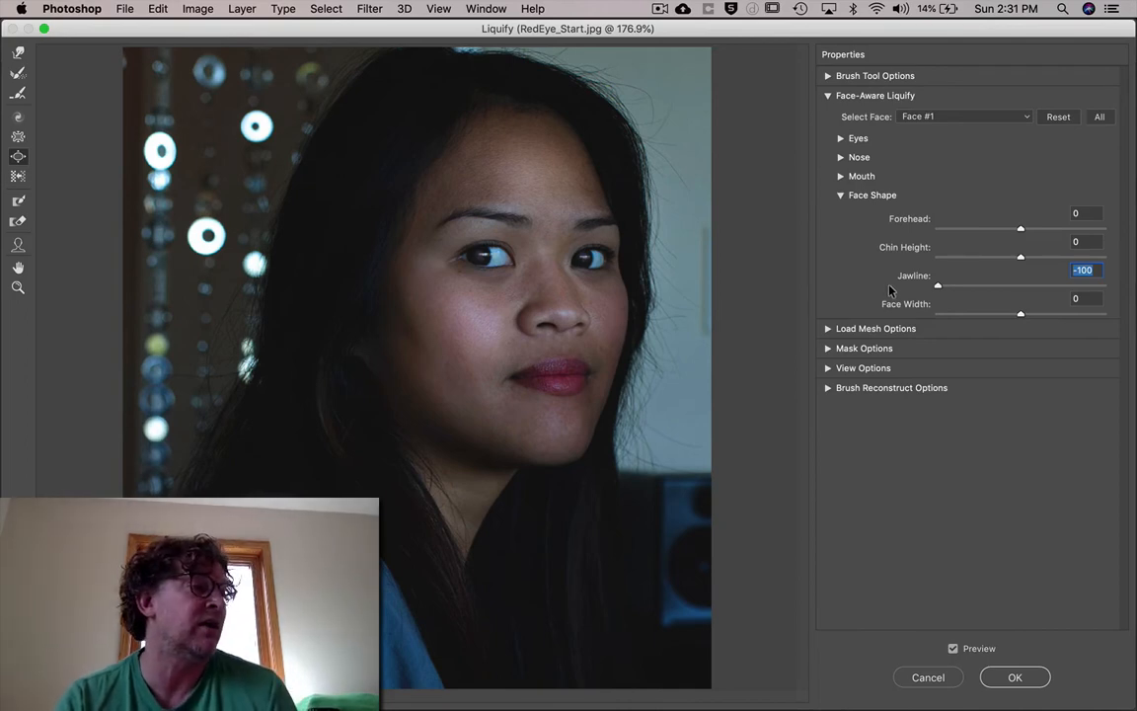
{"action": "left_click_drag", "start_coordinate": [938, 287], "coordinate": [1017, 291]}
{"action": "type", "text": "40"}
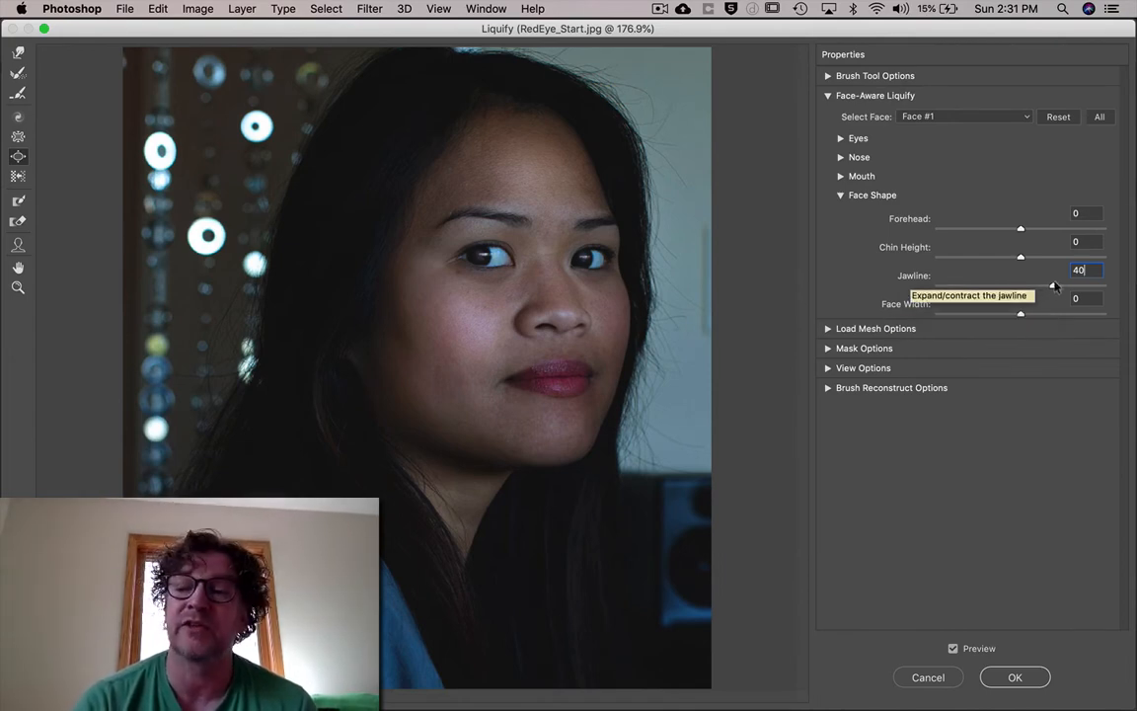
{"action": "key", "text": "Tab"}
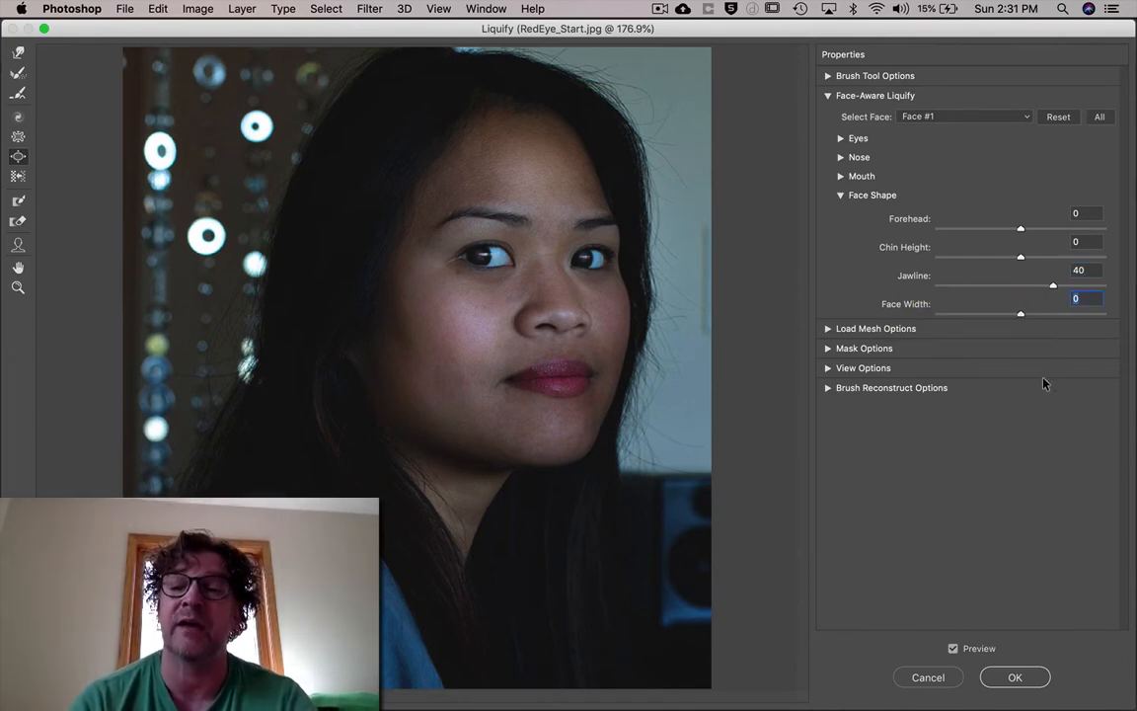
- Set the face width to 50 and compare the reshaped face with the original image
{"action": "type", "text": "50"}
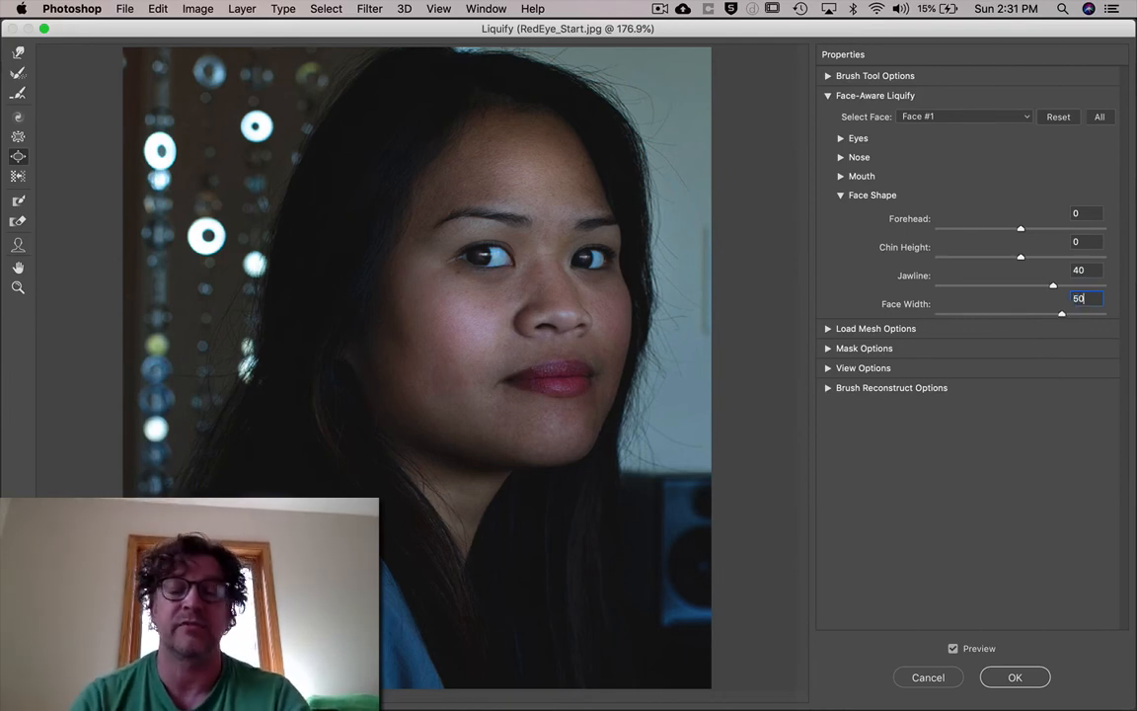
{"action": "key", "text": "Tab"}
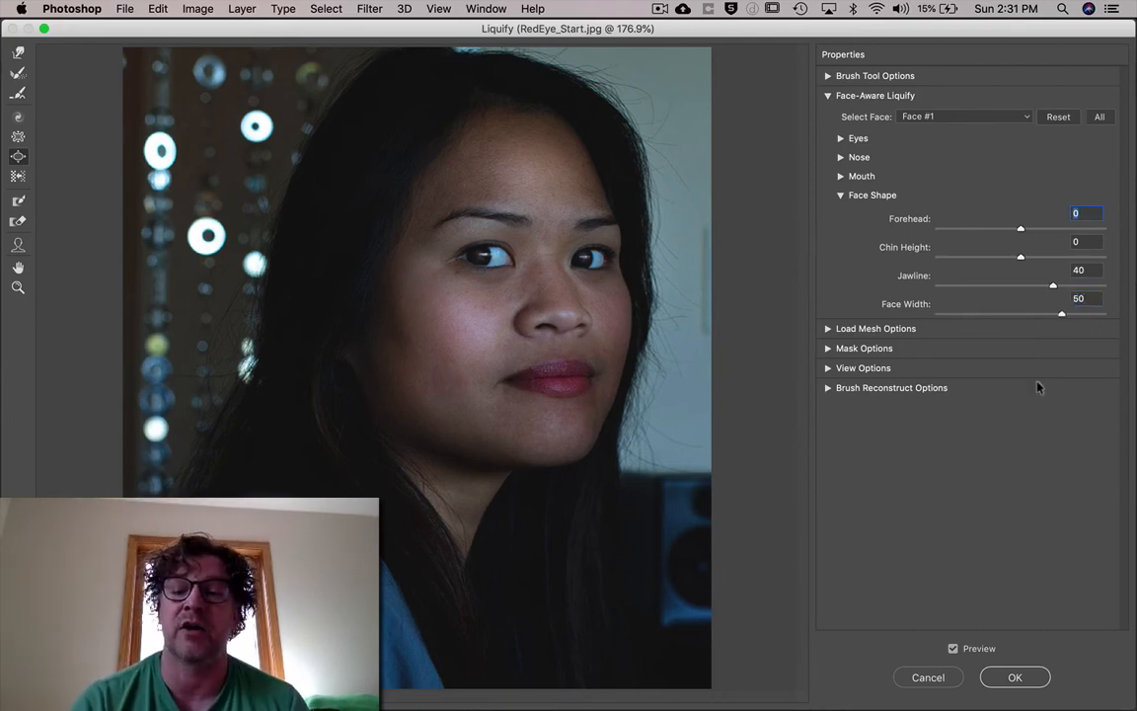
{"action": "left_click", "coordinate": [953, 649]}
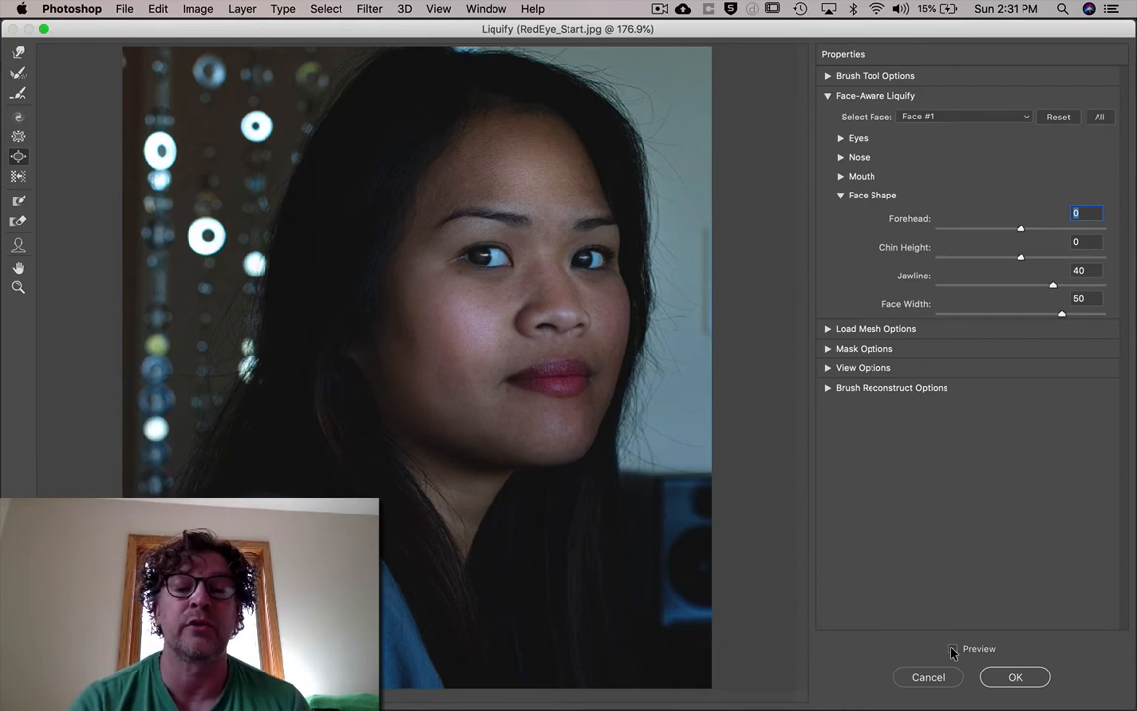
{"action": "left_click", "coordinate": [952, 649]}
{"action": "left_click", "coordinate": [953, 649]}
{"action": "left_click", "coordinate": [952, 649]}
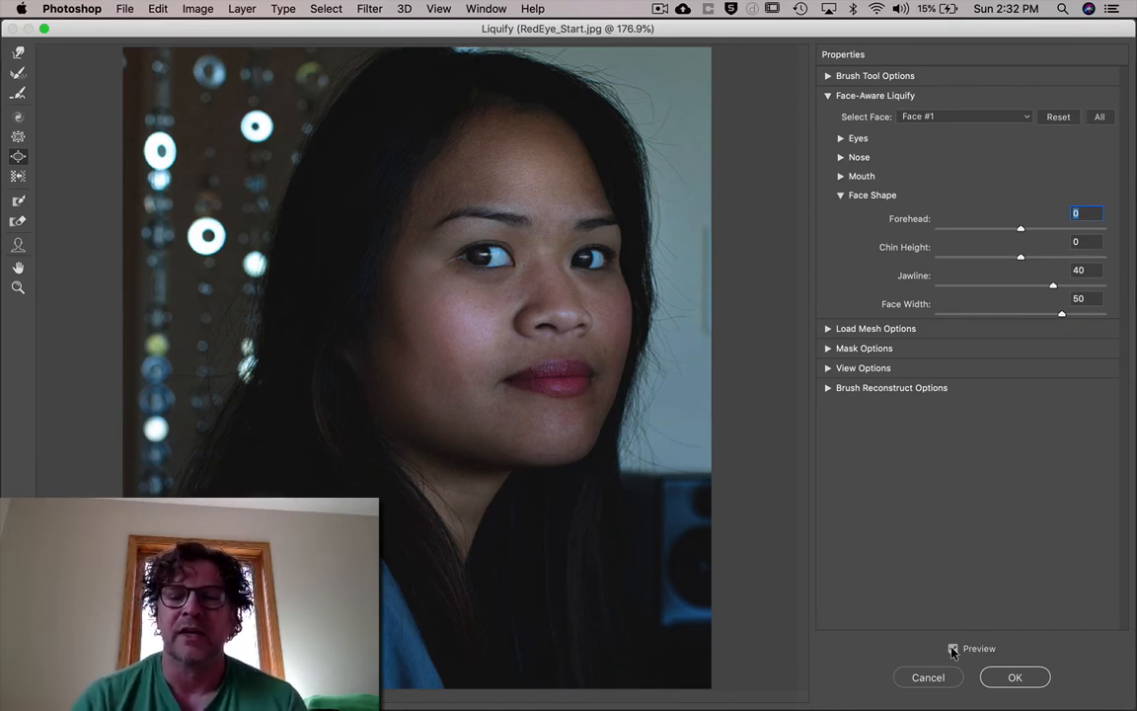
- Apply the Liquify edits and compare the portrait with the Liquify layer hidden and shown
{"action": "left_click", "coordinate": [1013, 677]}
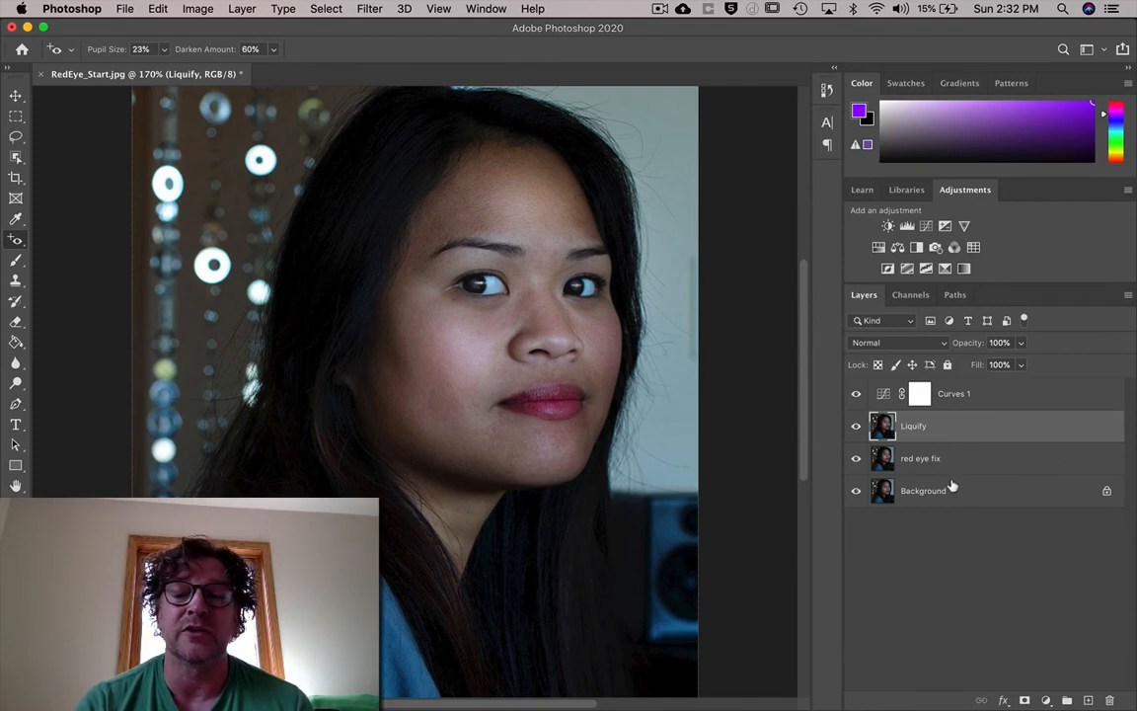
{"action": "left_click", "coordinate": [856, 426]}
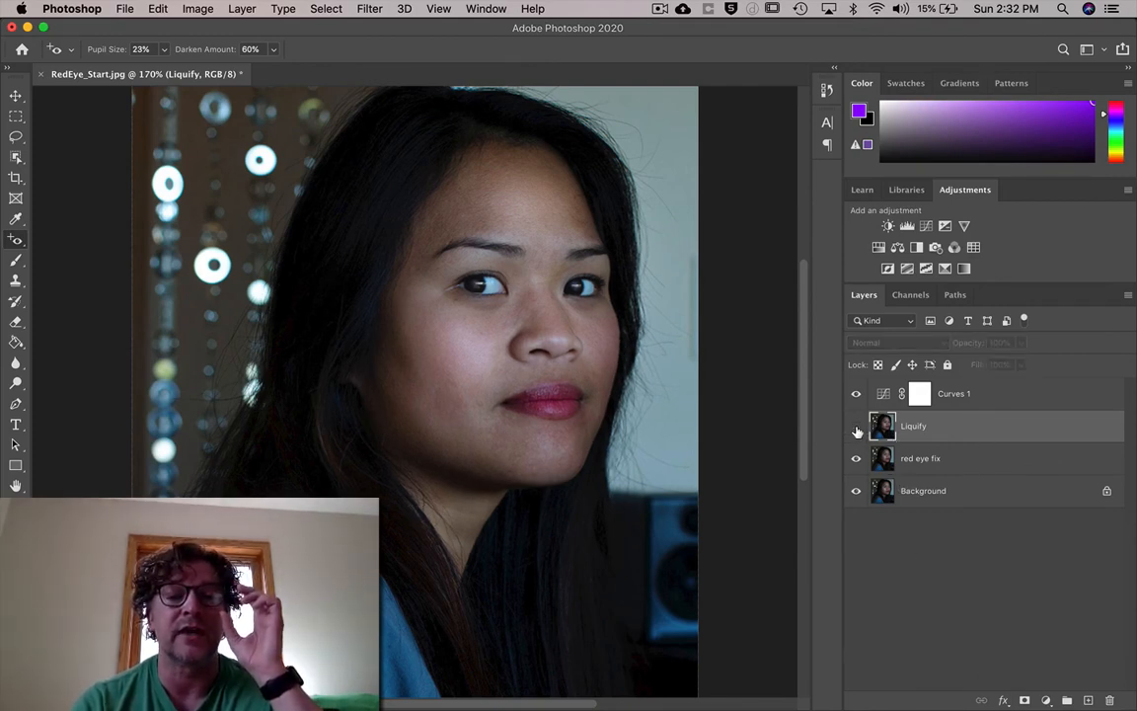
{"action": "left_click", "coordinate": [856, 426]}
{"action": "left_click", "coordinate": [856, 427]}
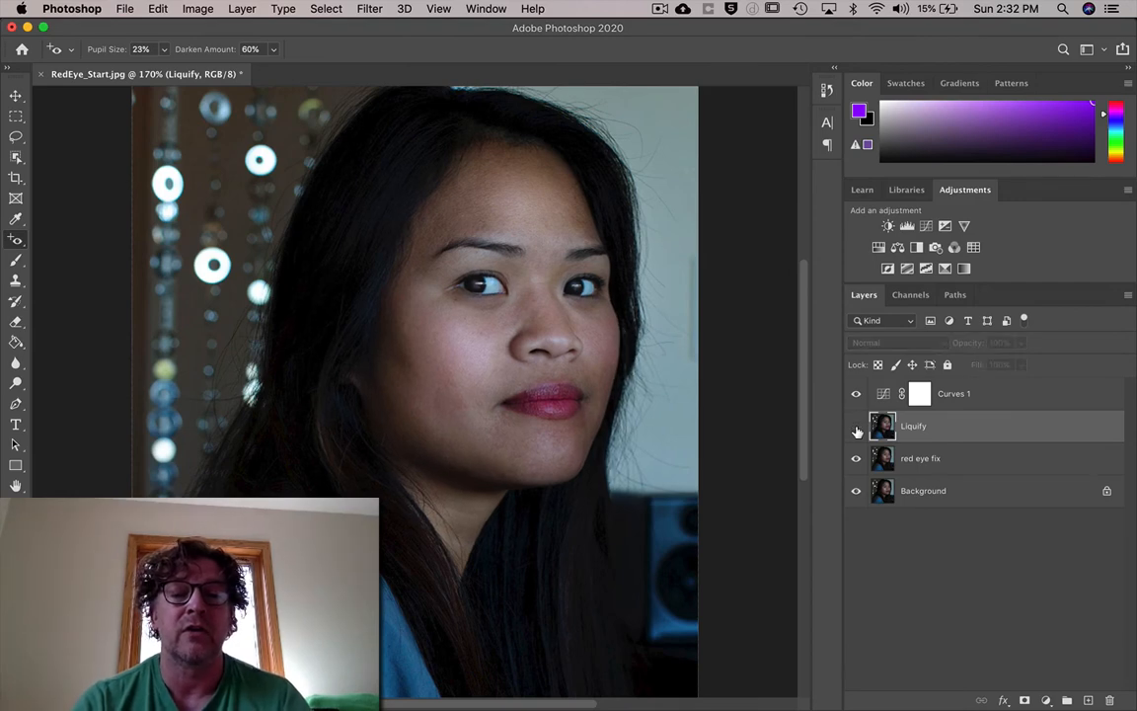
{"action": "left_click", "coordinate": [856, 427]}
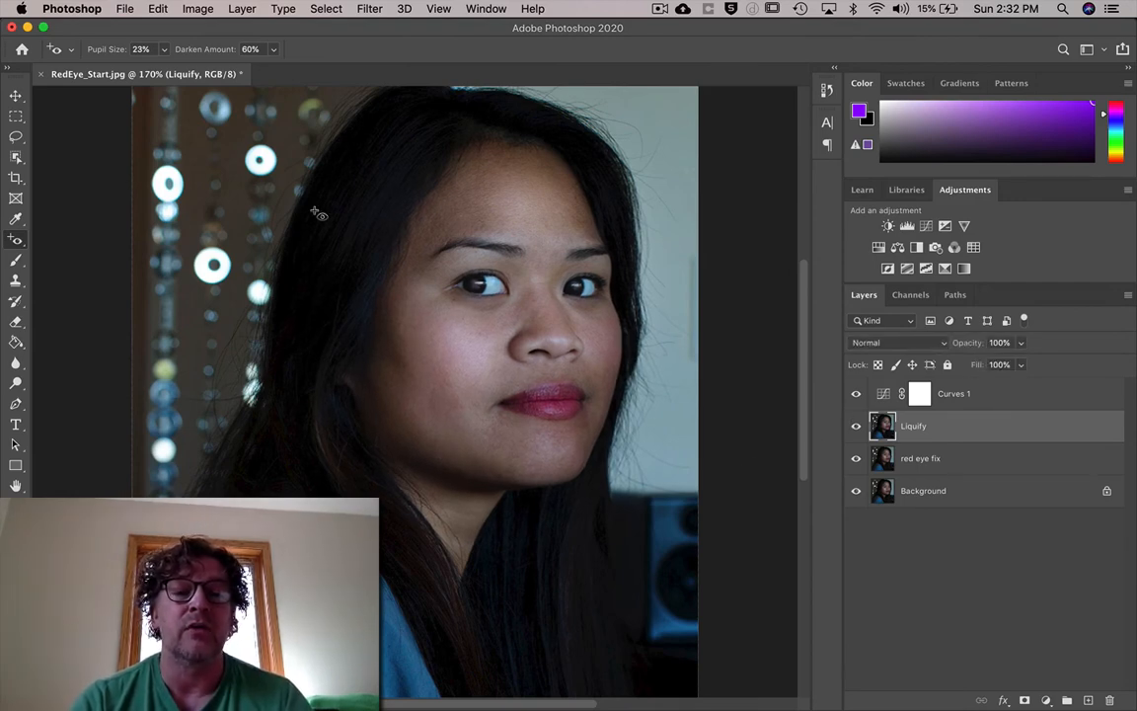
- Save the layered image in Photoshop format as RedEye_Working.psd in the Lesson05 folder
{"action": "left_click", "coordinate": [124, 8]}
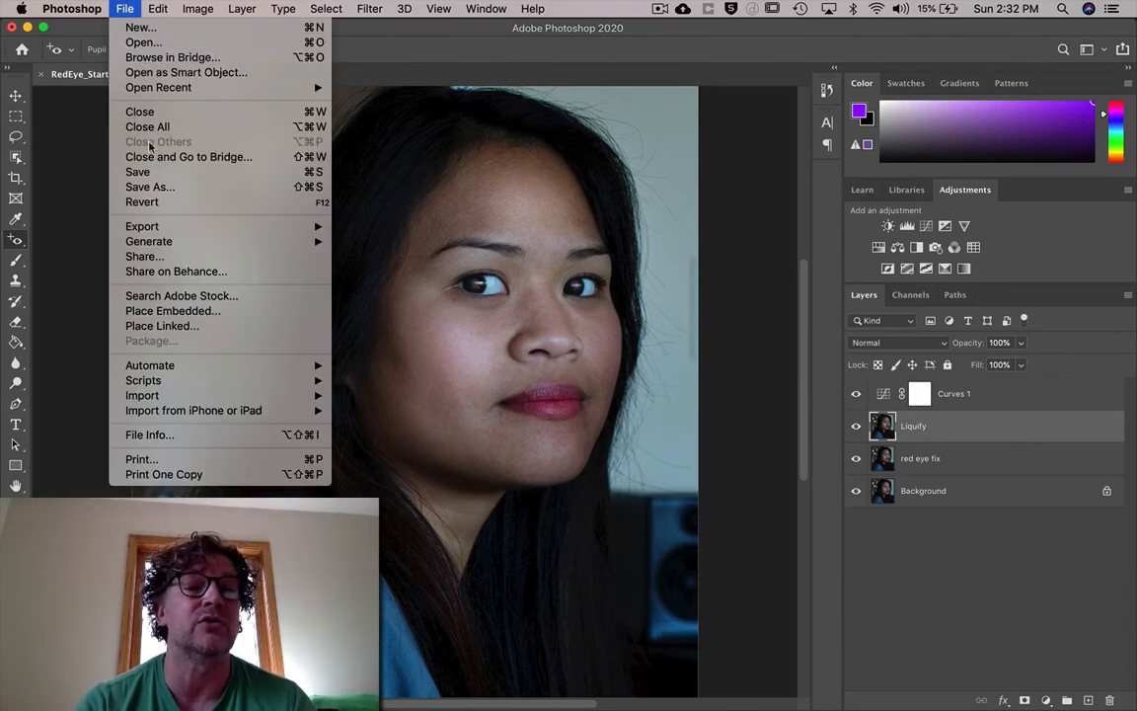
{"action": "left_click", "coordinate": [148, 188]}
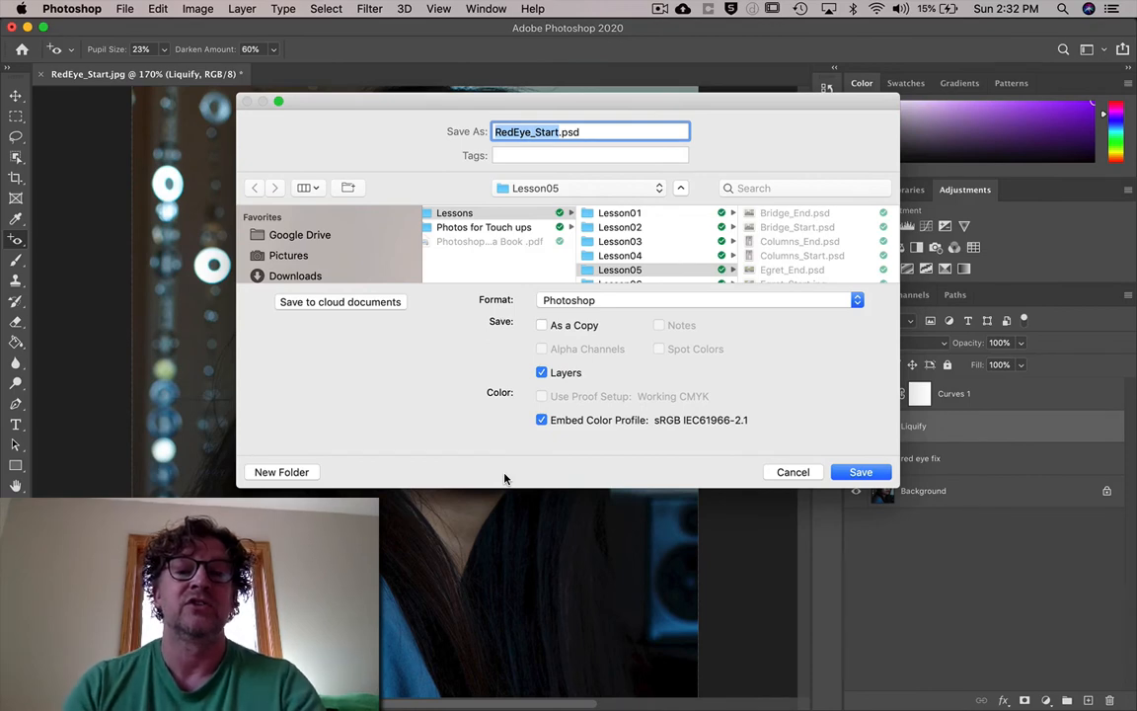
{"action": "key", "text": "Right"}
{"action": "key", "text": "BackSpace"}
{"action": "key", "text": "BackSpace"}
{"action": "key", "text": "BackSpace"}
{"action": "key", "text": "BackSpace"}
{"action": "key", "text": "BackSpace"}
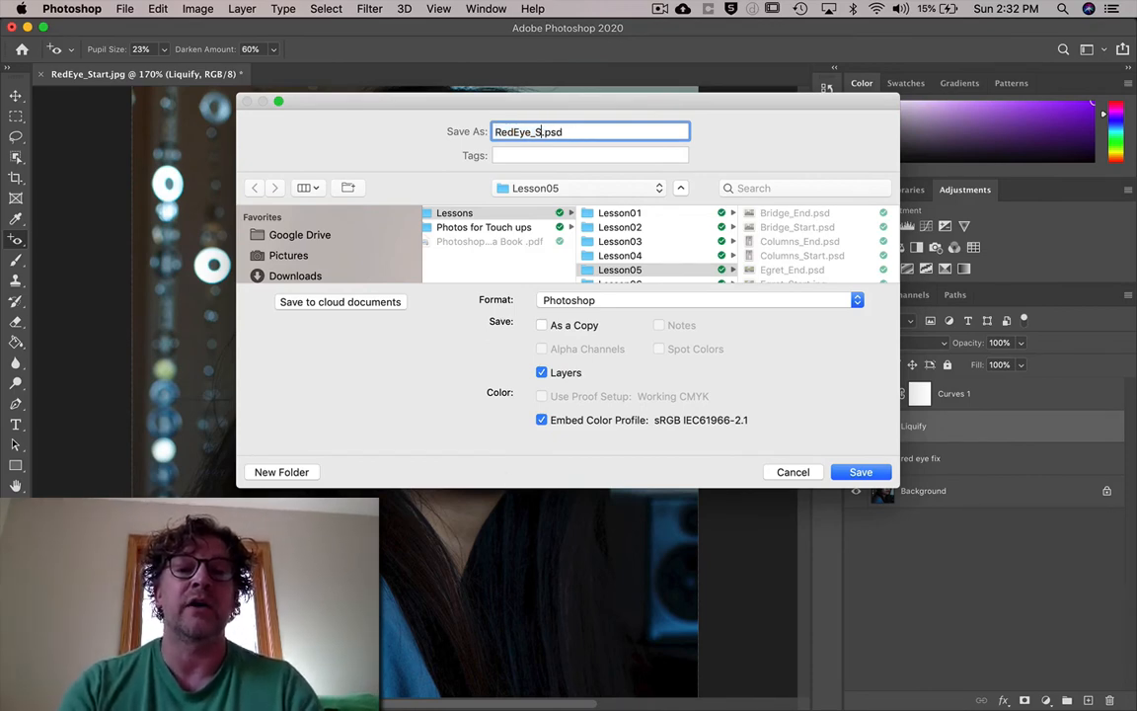
{"action": "type", "text": "Working"}
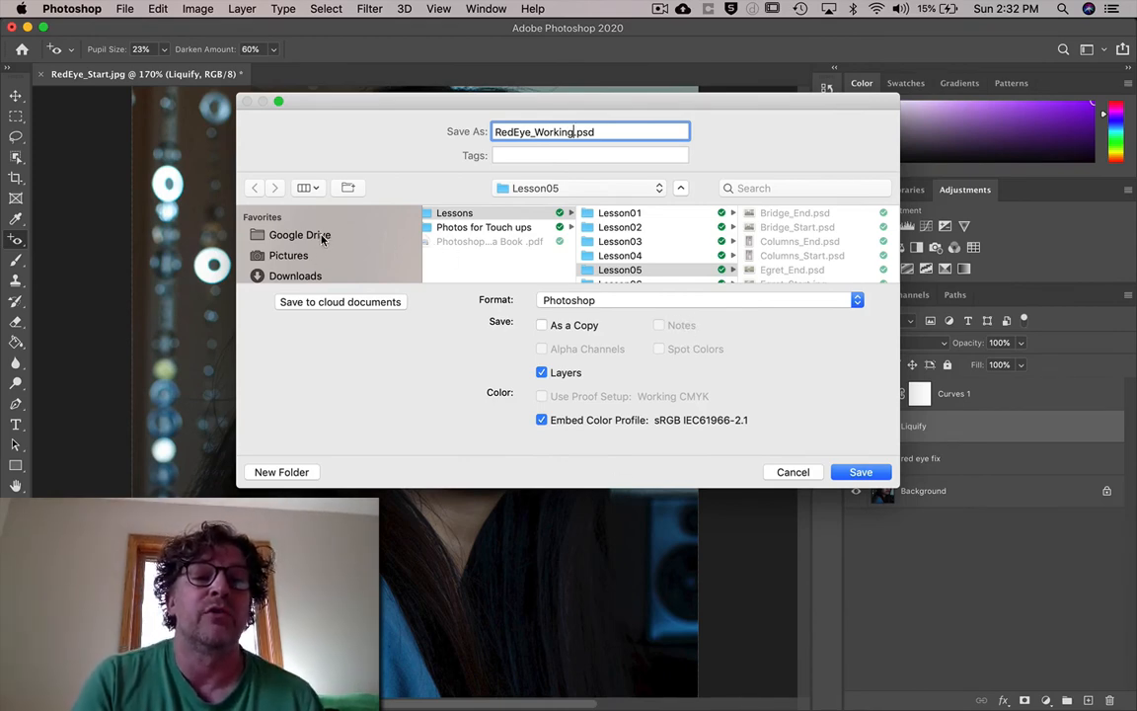
{"action": "scroll", "coordinate": [321, 239], "scroll_direction": "down", "scroll_amount": 2}
{"action": "scroll", "coordinate": [324, 241], "scroll_direction": "up", "scroll_amount": 2}
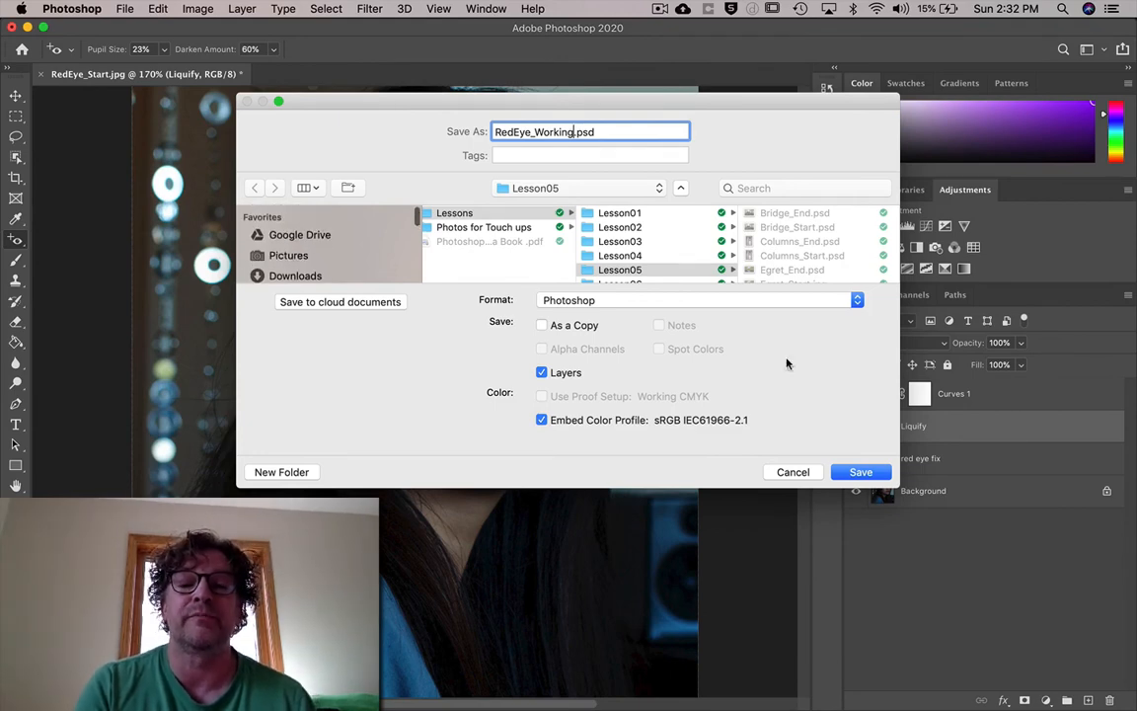
{"action": "left_click", "coordinate": [861, 472]}
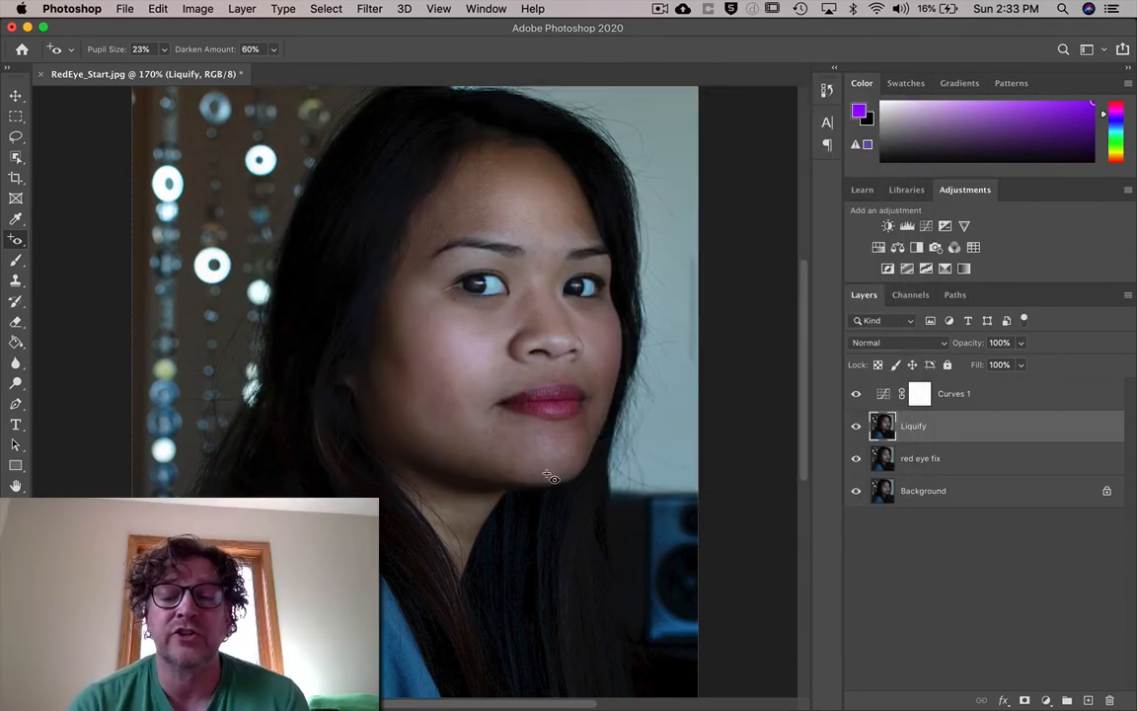